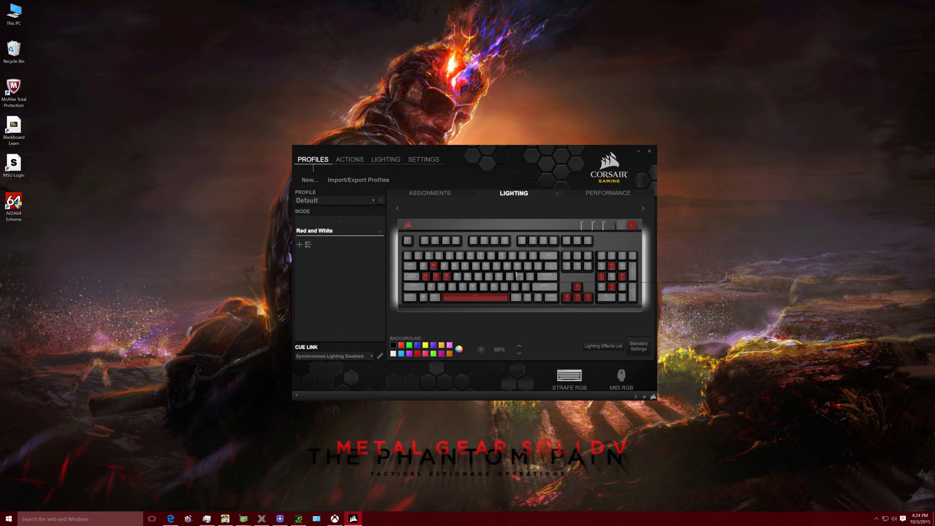
left_click(439, 194)
left_click(521, 193)
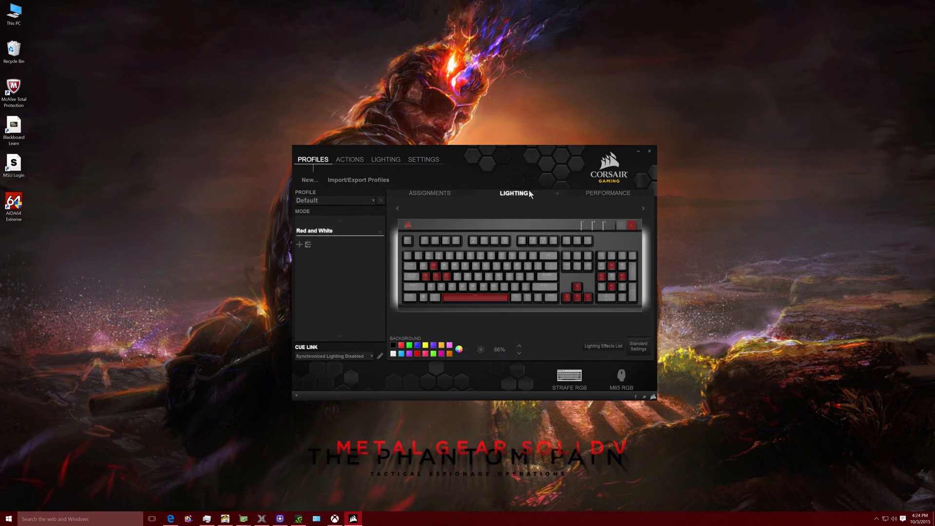
left_click(634, 226)
left_click(634, 226)
left_click(635, 227)
left_click(634, 227)
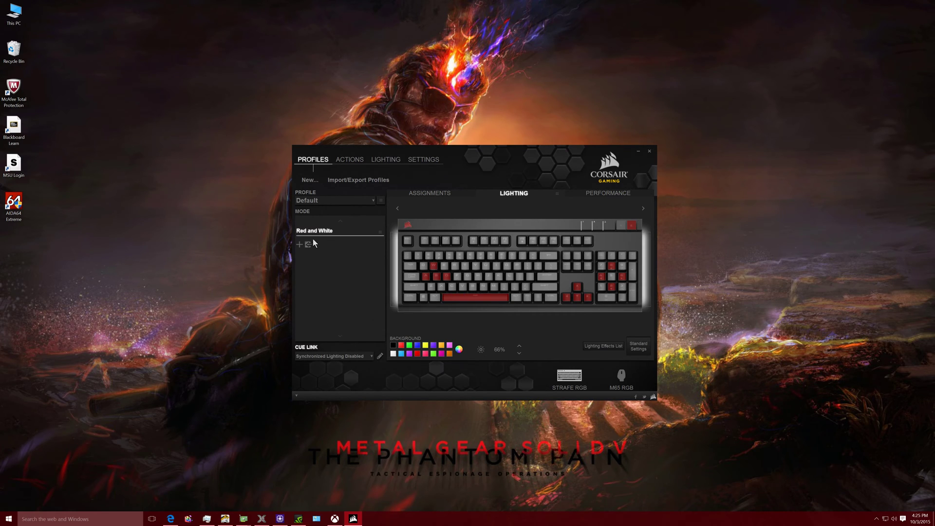
Step: Add a new mode named STRAFE RGB, compare it with the Red and White mode, and leave STRAFE RGB active
left_click(300, 245)
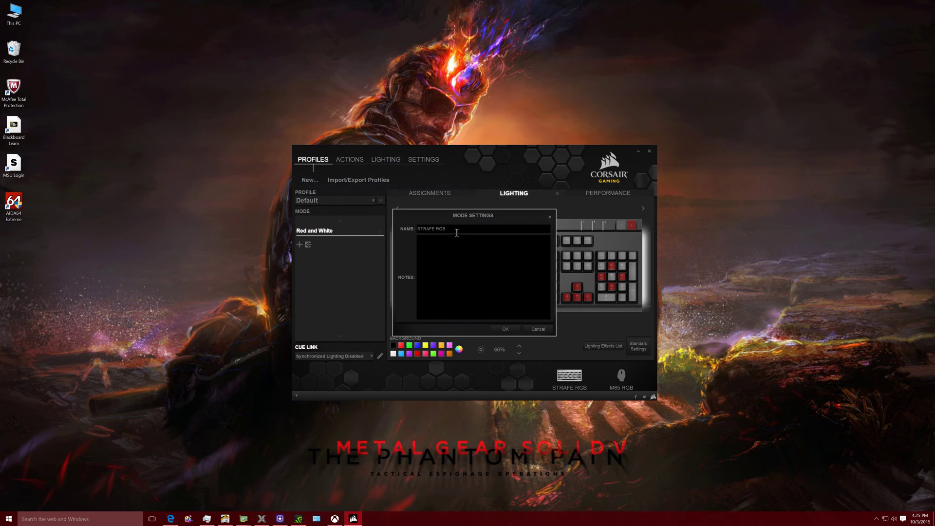
left_click(506, 330)
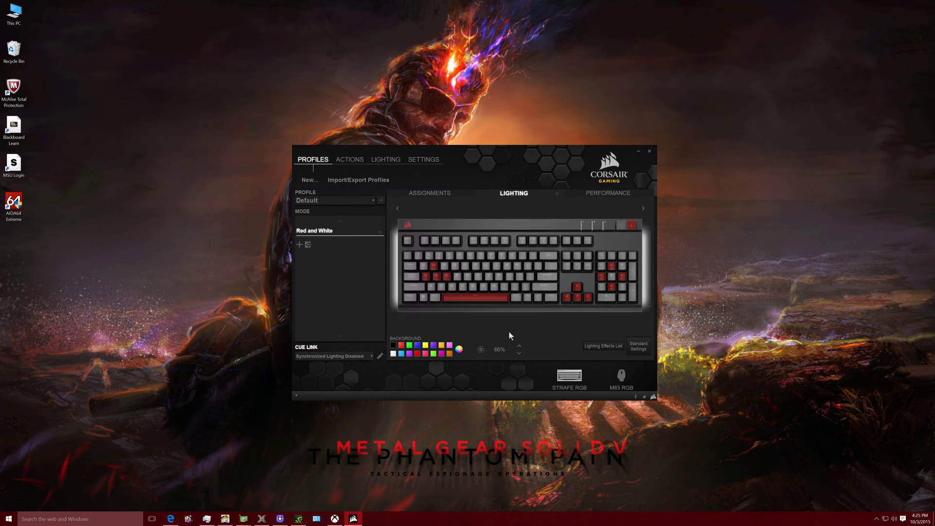
left_click(346, 230)
left_click(340, 242)
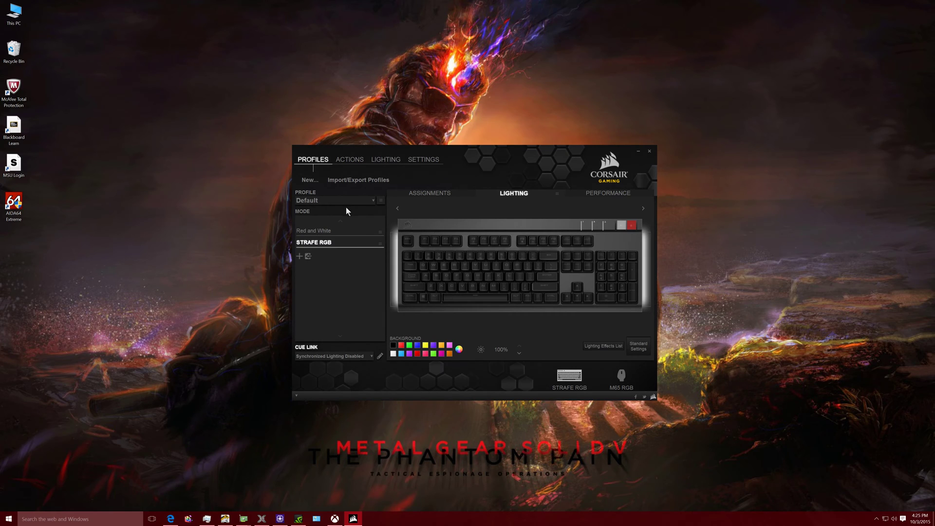
left_click(338, 229)
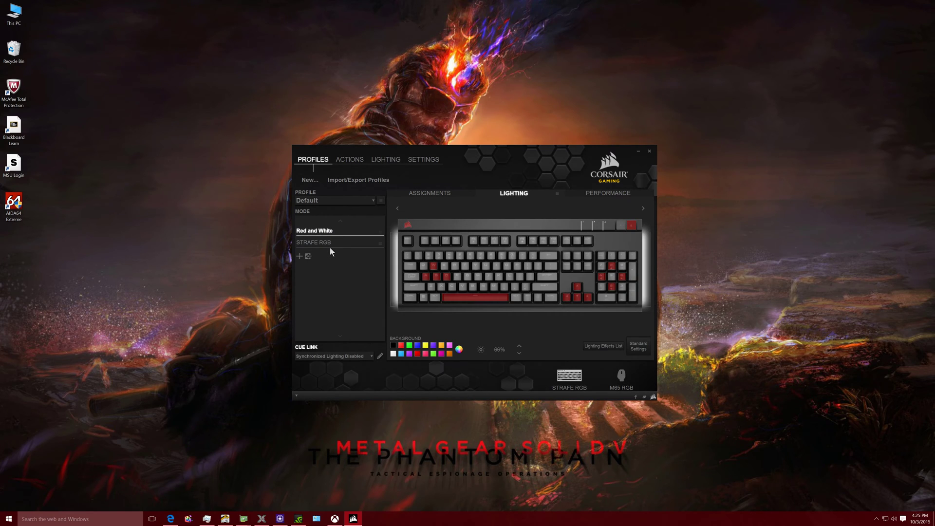
left_click(331, 242)
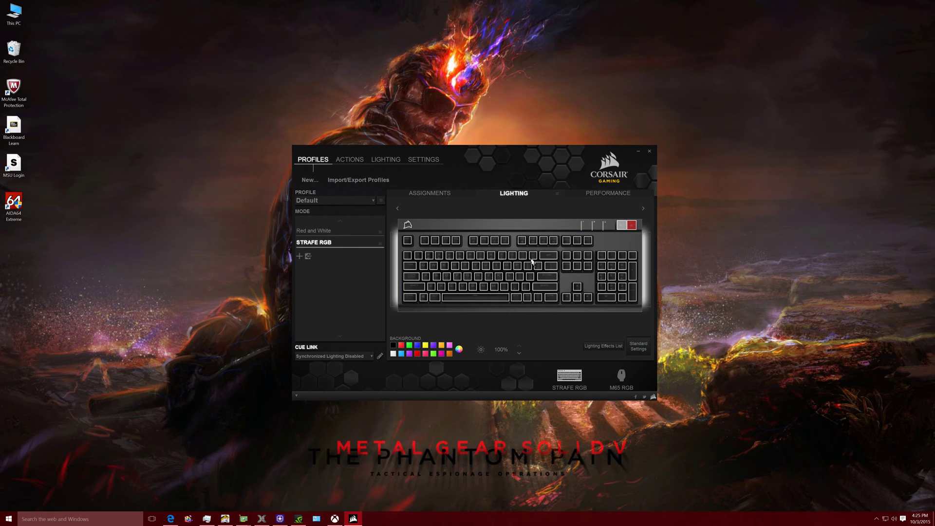
Step: Colour all keys of the STRAFE RGB mode green, change them to purple, and check the Lighting Effects List
left_click(409, 344)
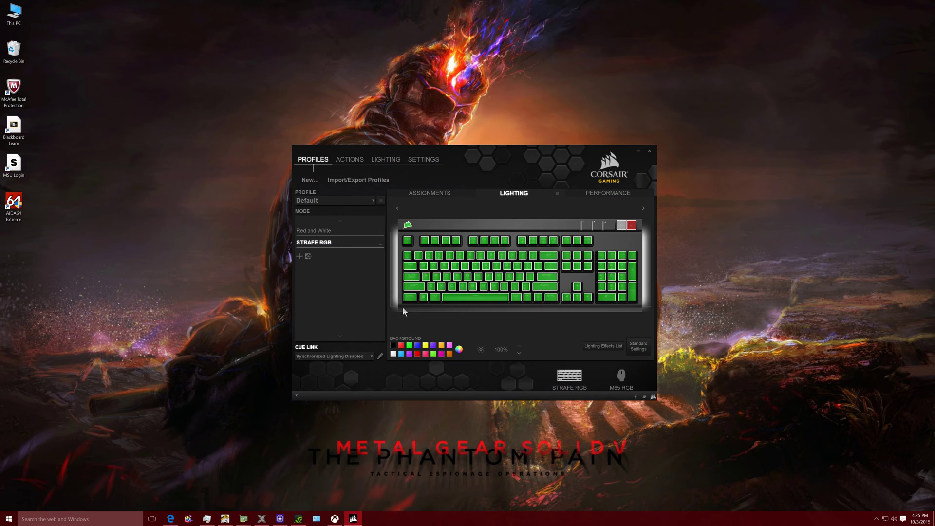
left_click(433, 345)
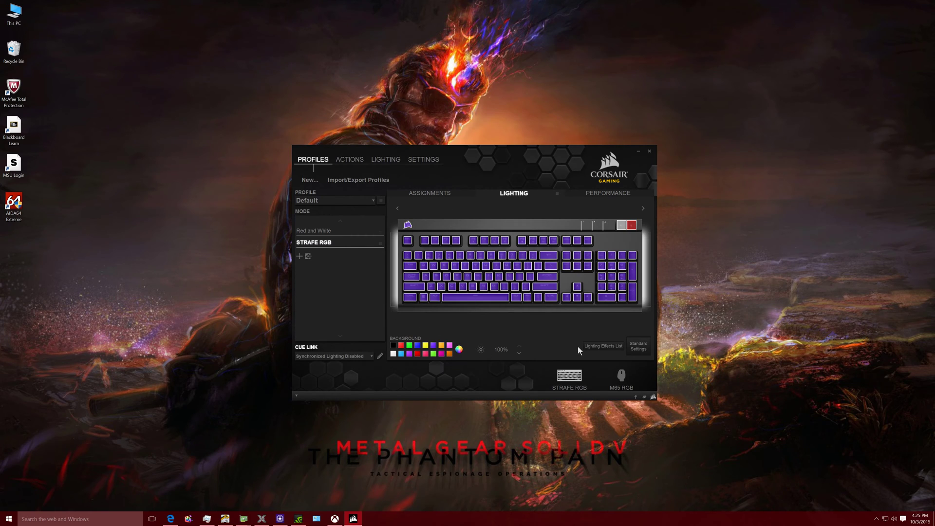
left_click(591, 345)
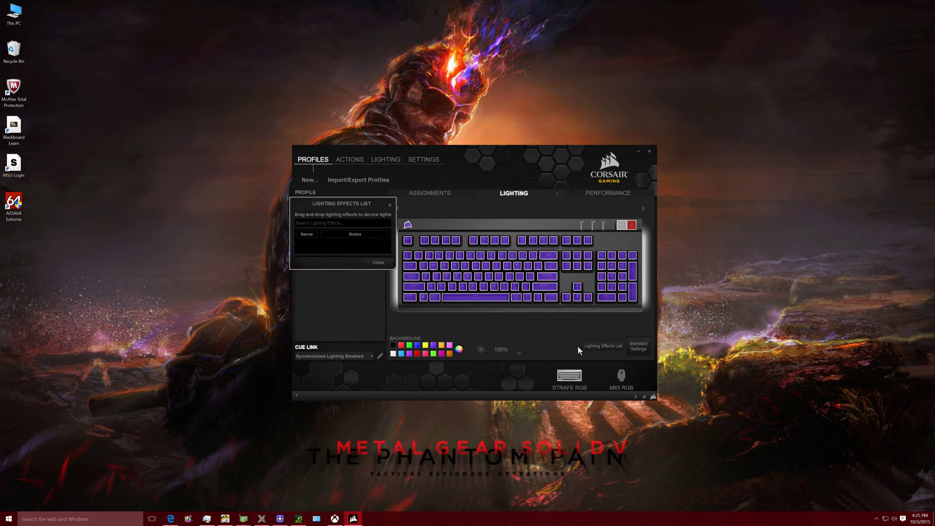
left_click(379, 262)
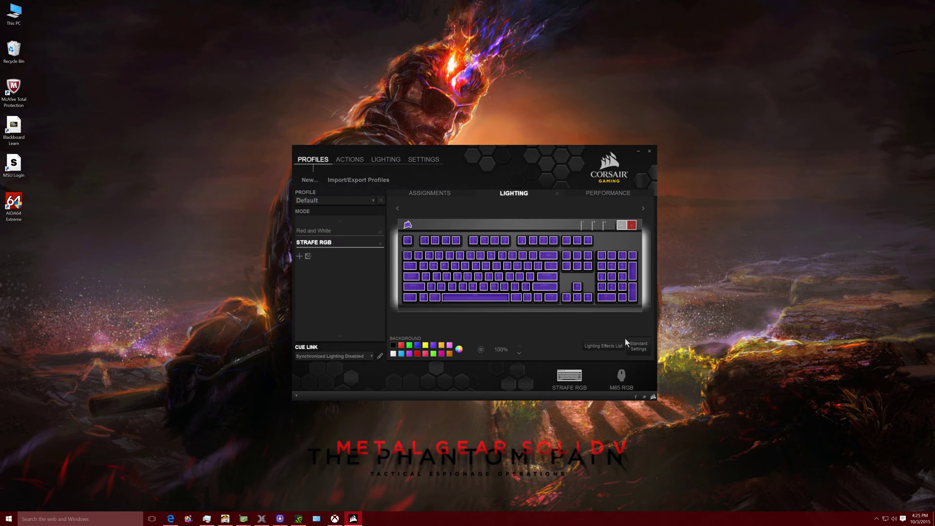
Step: Configure the CUE Link synchronized lighting to use the Type Lighting (Ripple) effect
left_click(365, 355)
left_click(382, 349)
left_click(381, 356)
left_click(475, 220)
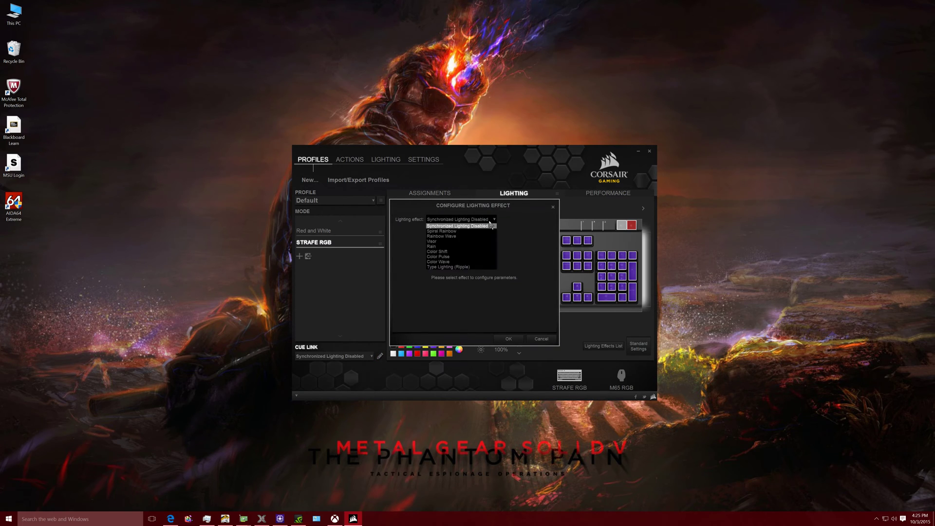
left_click(475, 268)
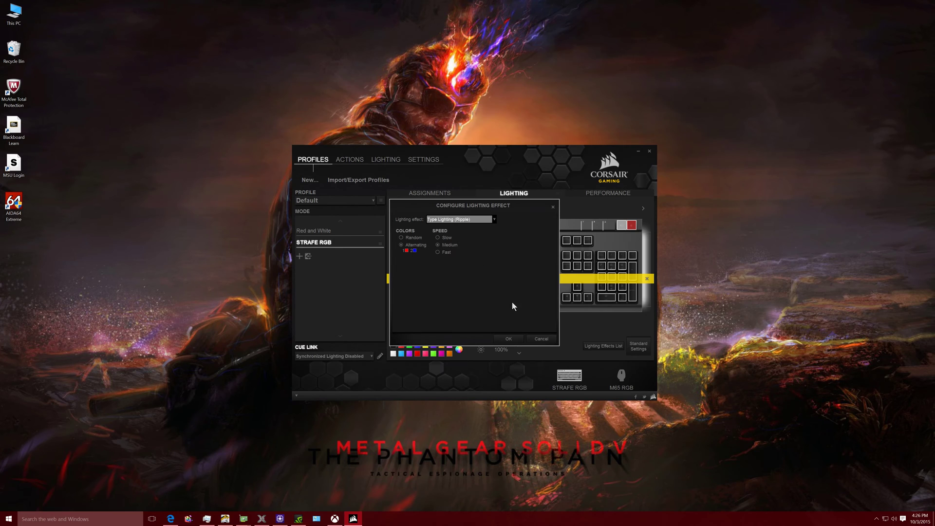
left_click(507, 338)
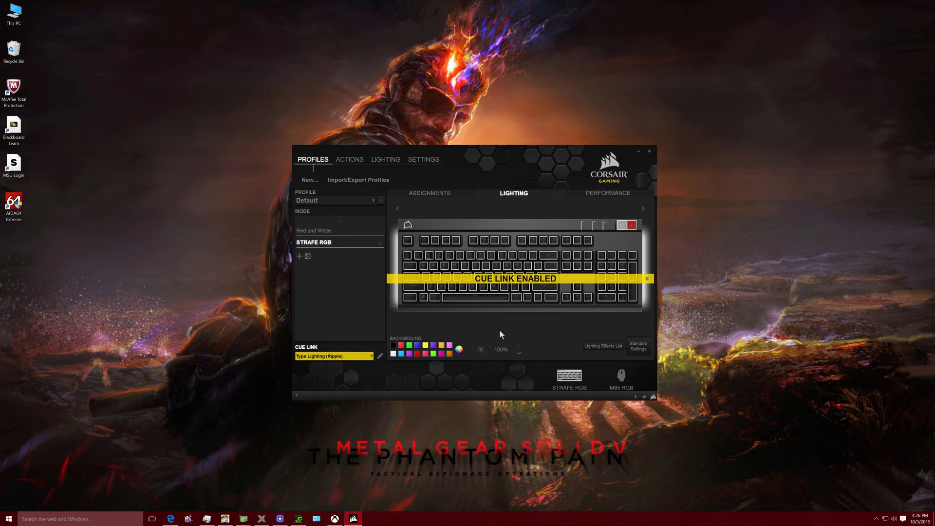
Step: Test the ripple effect by triggering individual letter keys and watching the keyboard preview
key("g")
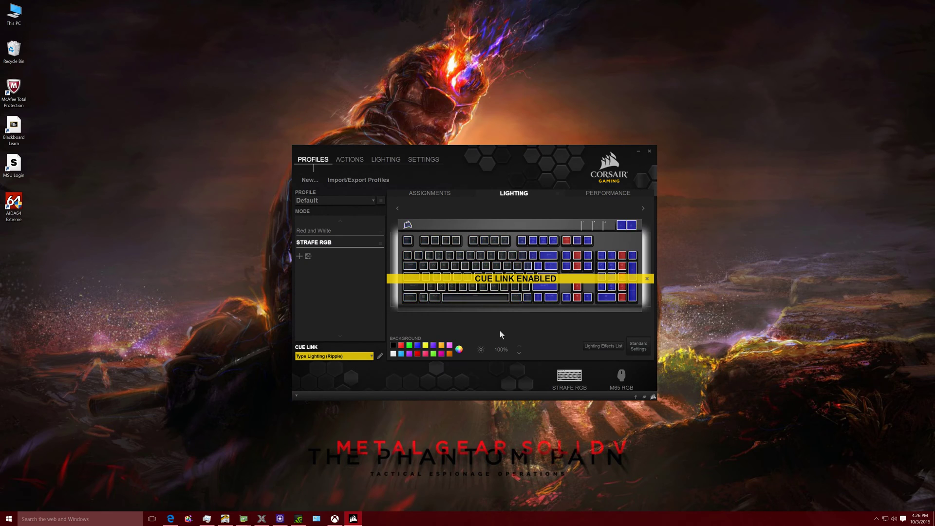
key("a")
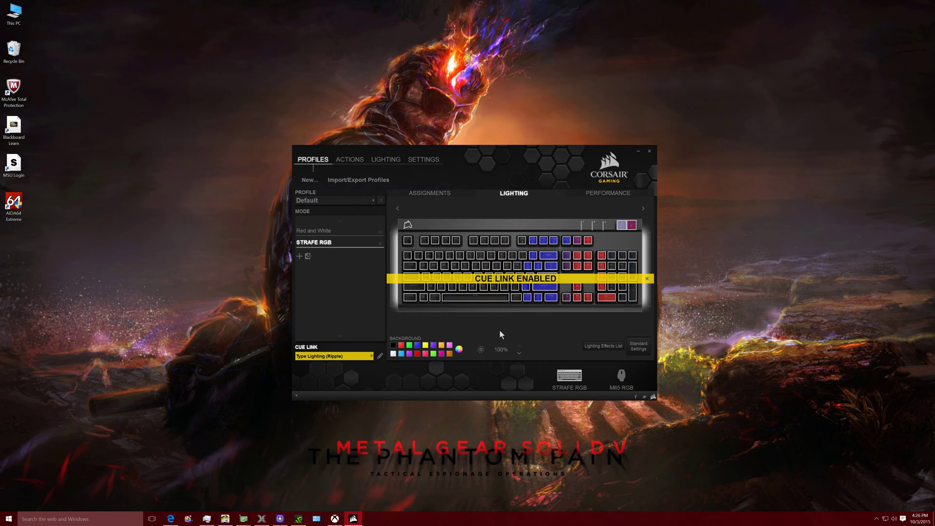
key("a")
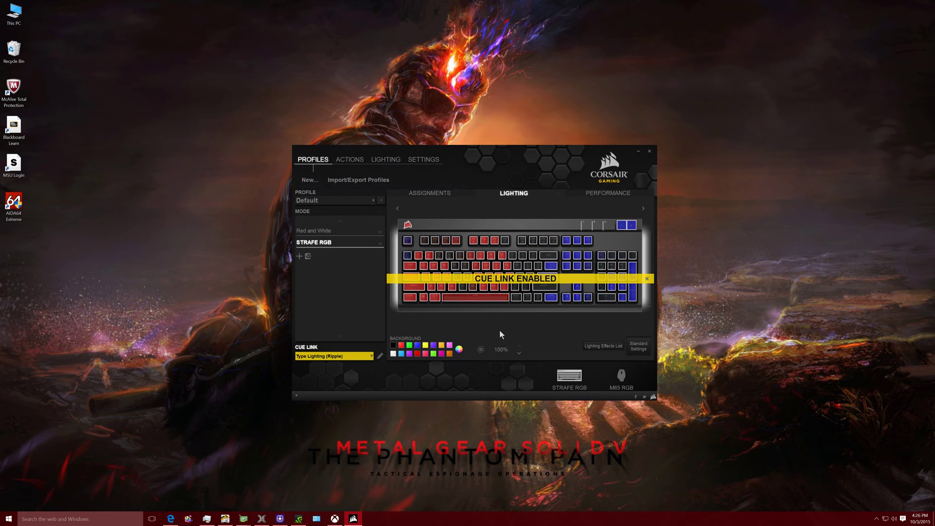
key("a")
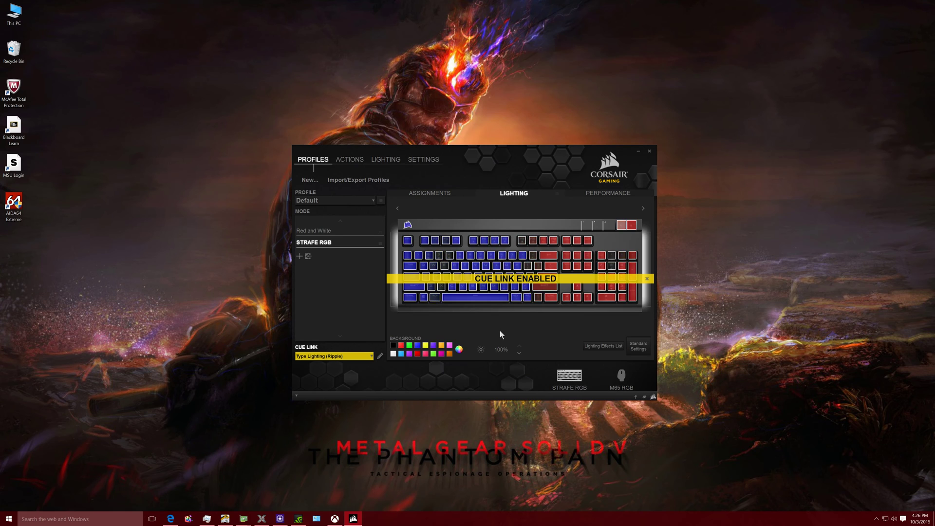
key("a")
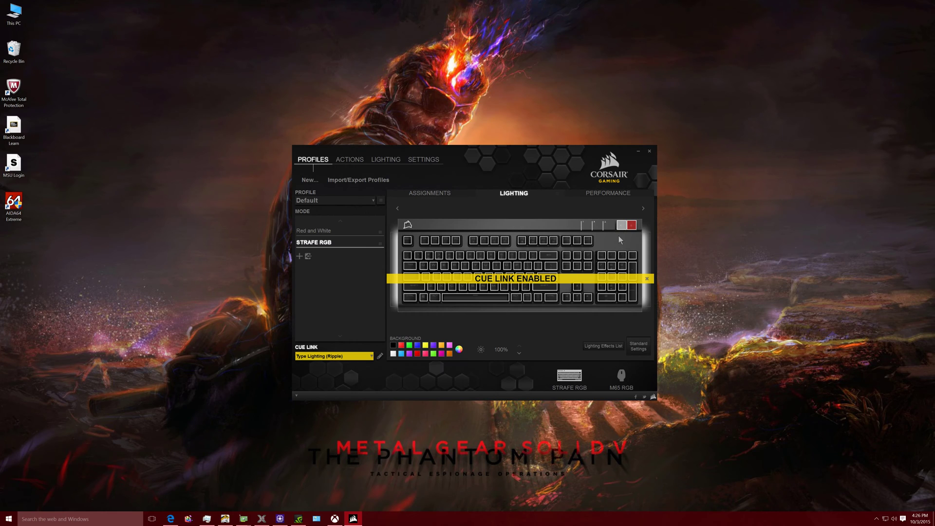
Step: Cycle the keyboard's lighting brightness through 66%, 33% and 100% while triggering ripples, finishing at 66%
key("alt")
key("KP_Subtract")
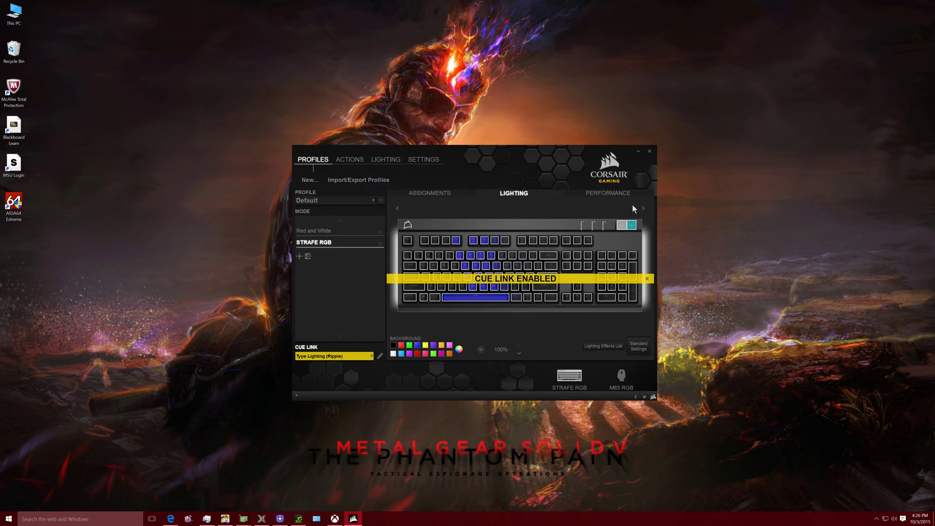
key("XF86MonBrightnessDown")
key("XF86MonBrightnessUp")
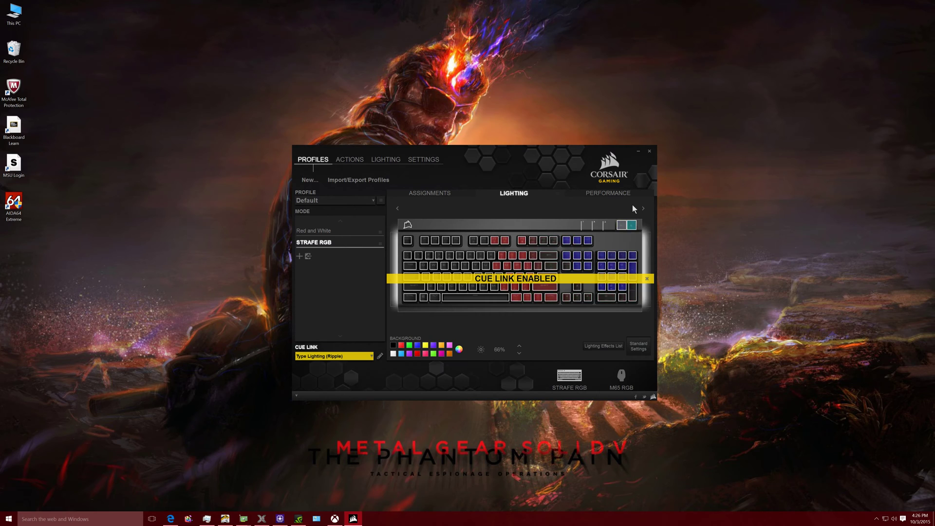
key("XF86MonBrightnessDown")
key("XF86MonBrightnessDown")
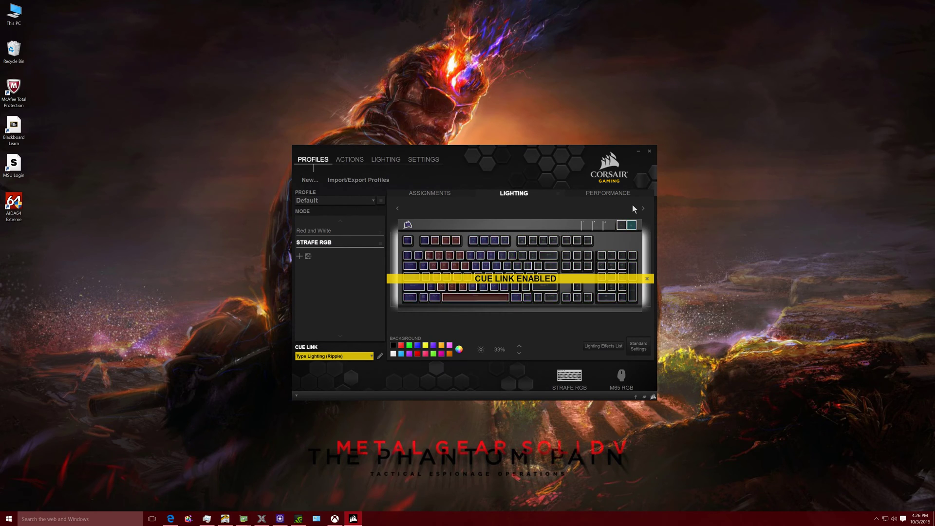
key("KP_Subtract")
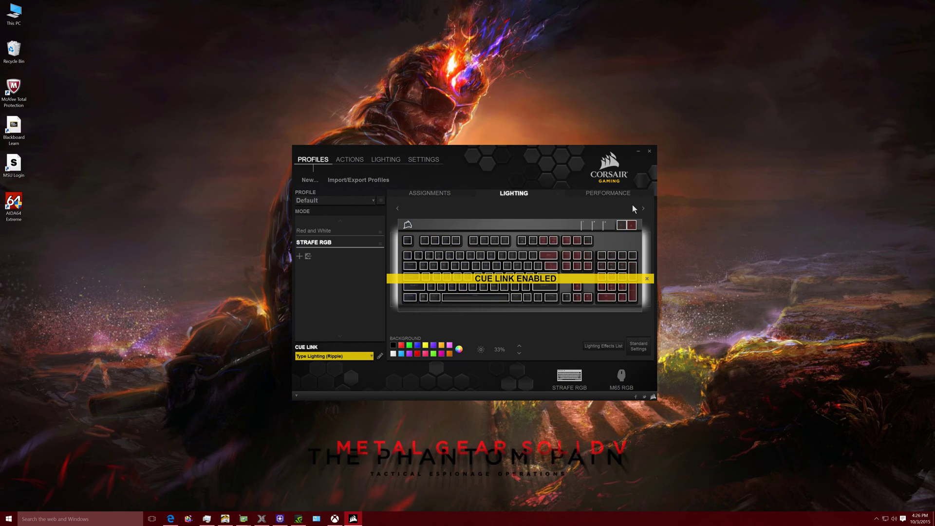
key("space")
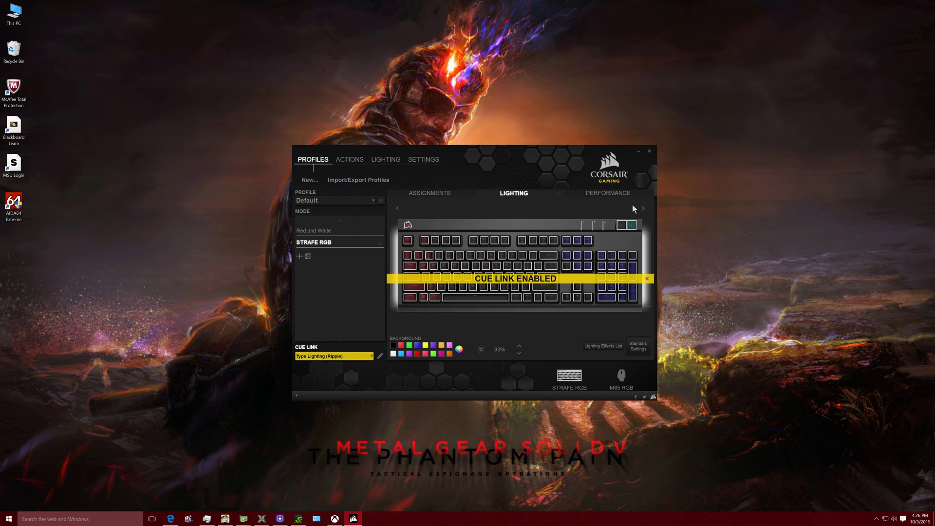
key("XF86MonBrightnessUp")
key("XF86MonBrightnessUp")
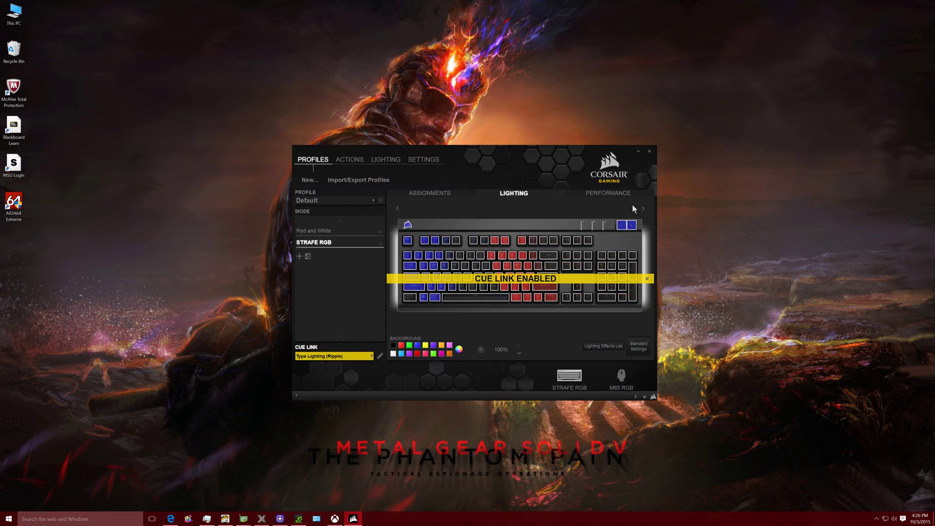
key("KP_Subtract")
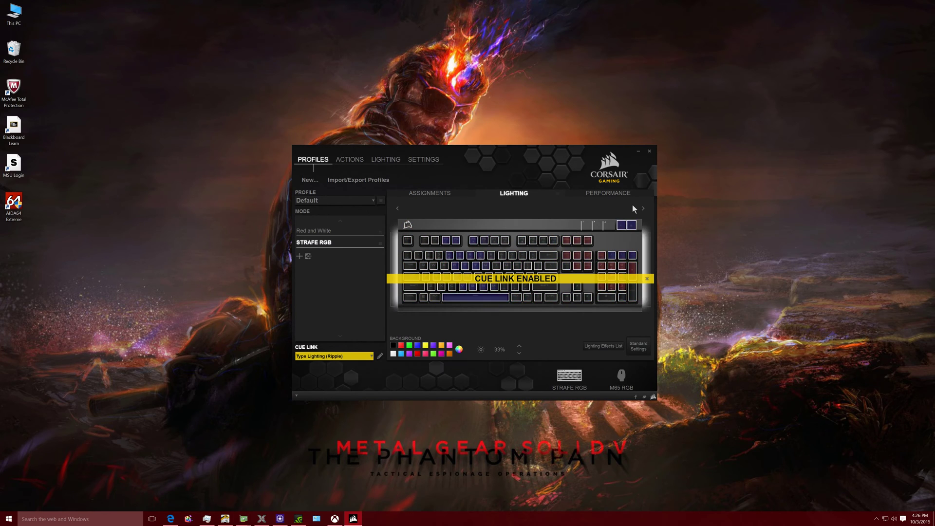
key("XF86MonBrightnessDown")
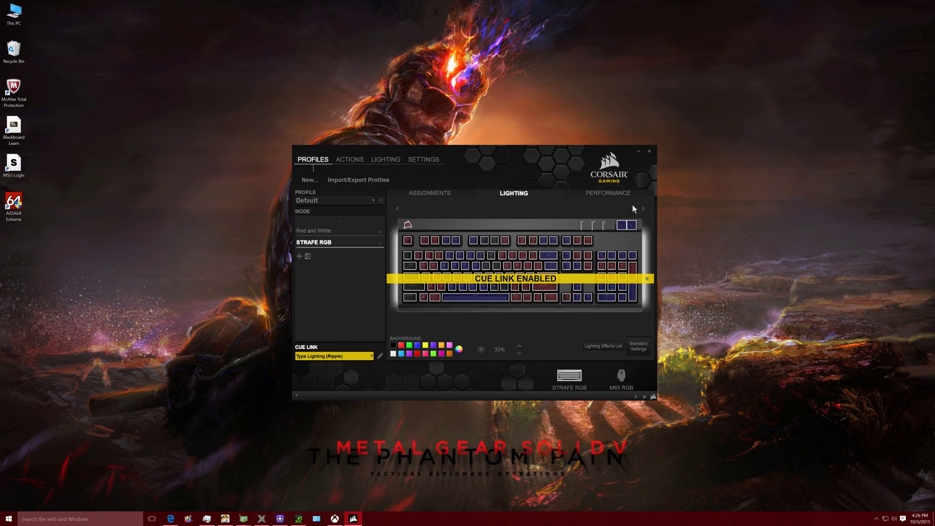
Step: Switch the CUE Link lighting effect to Spiral Rainbow and accept its speed and direction settings
left_click(358, 356)
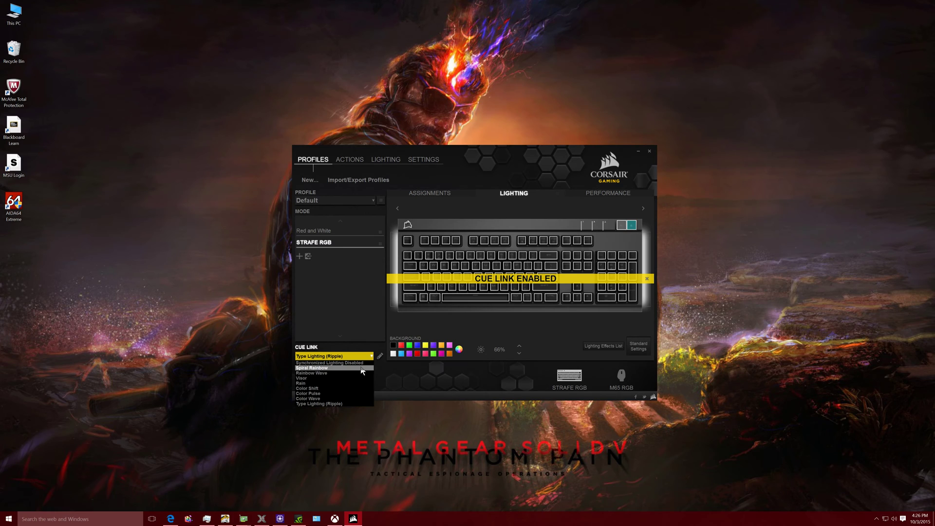
left_click(360, 369)
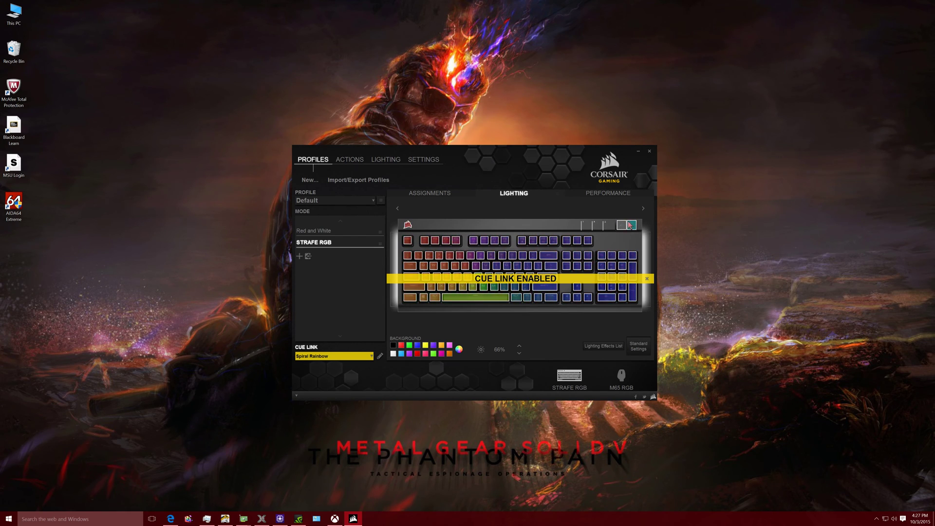
left_click(370, 356)
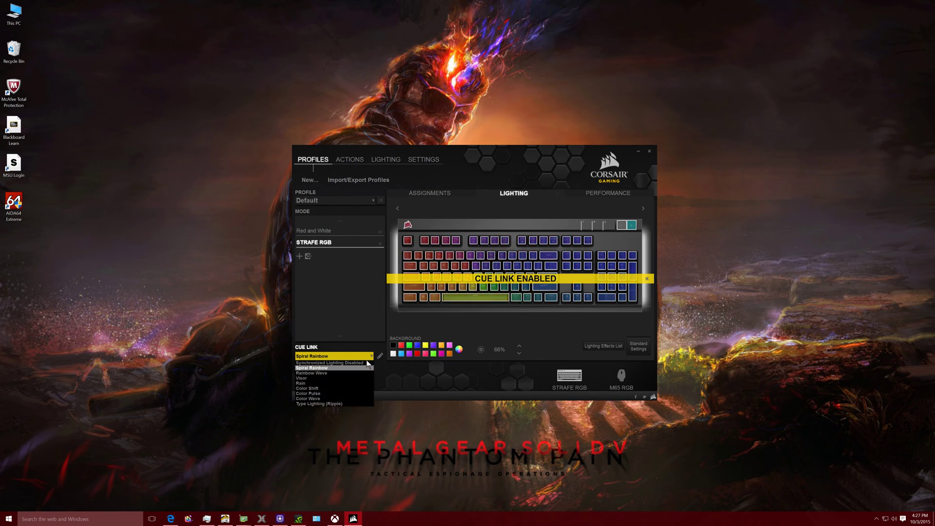
left_click(380, 360)
left_click(380, 355)
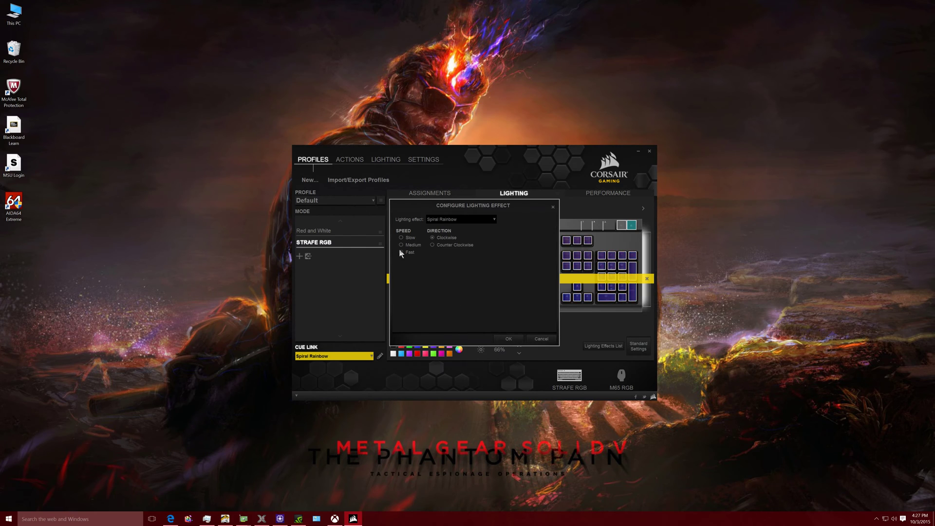
left_click(508, 339)
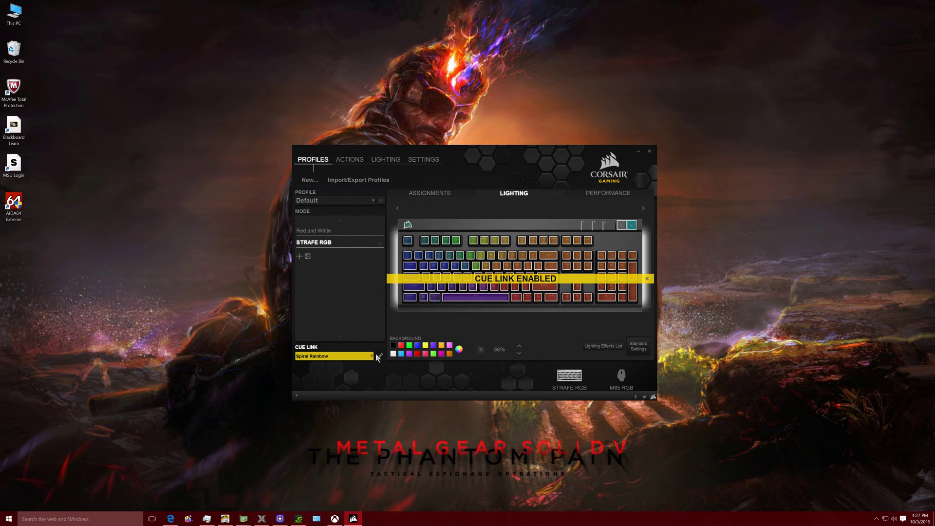
Step: Switch the CUE Link lighting effect to Visor, review its colour and speed options, and close the configuration
left_click(371, 356)
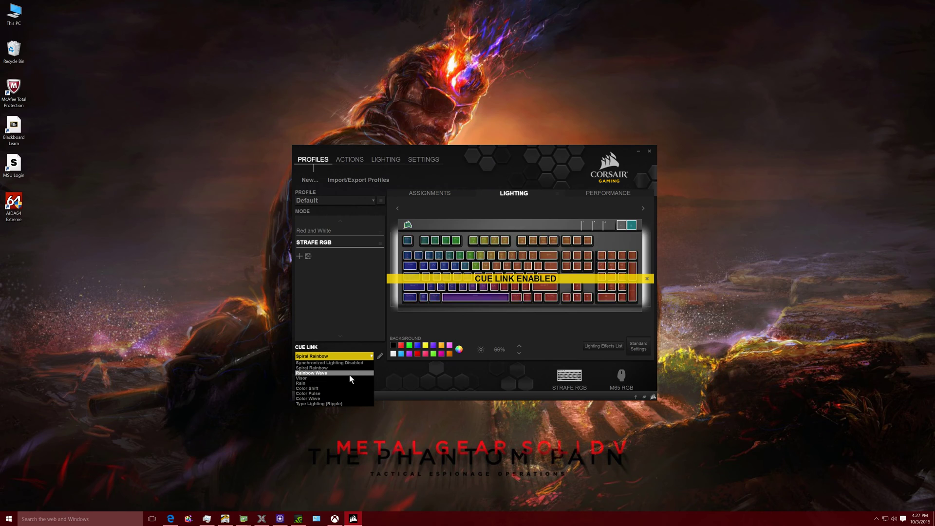
left_click(349, 378)
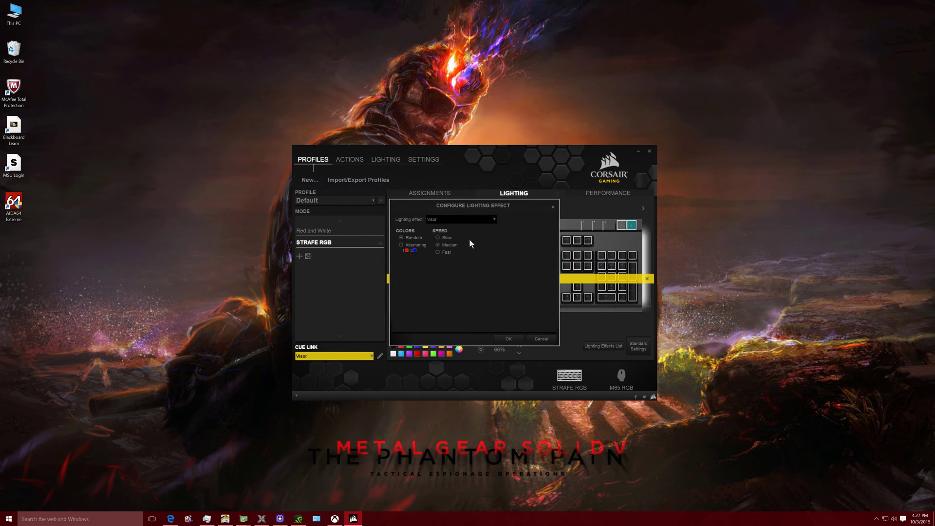
left_click(553, 207)
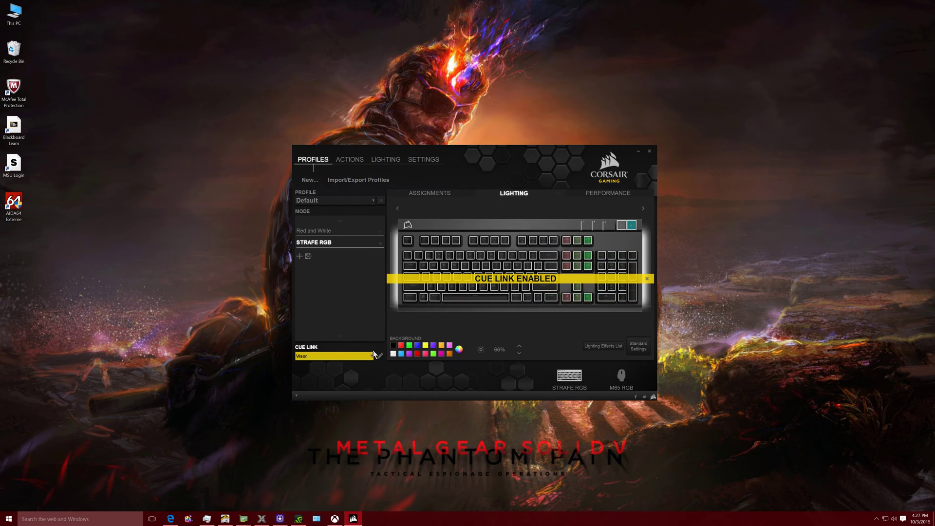
Step: Switch the CUE Link lighting effect to Rain and configure it to use alternating colours
left_click(341, 356)
left_click(331, 383)
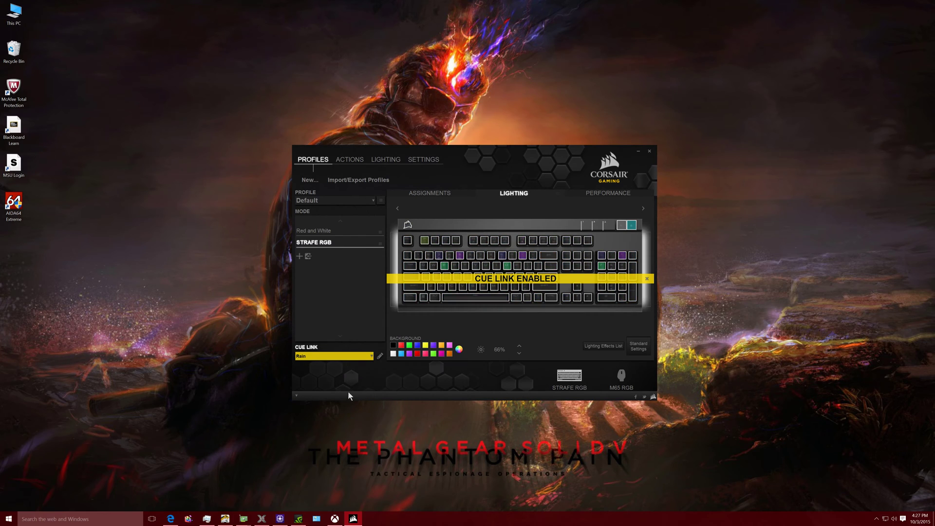
left_click(379, 356)
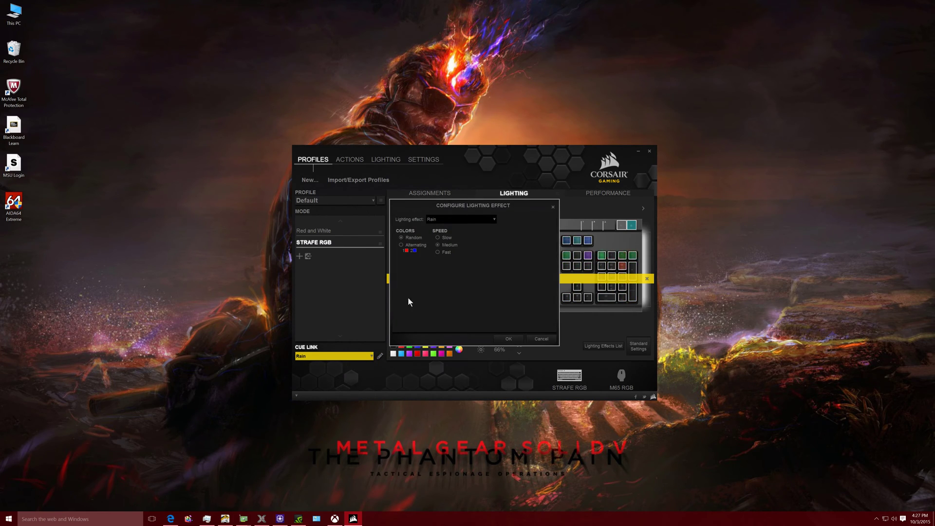
left_click(413, 244)
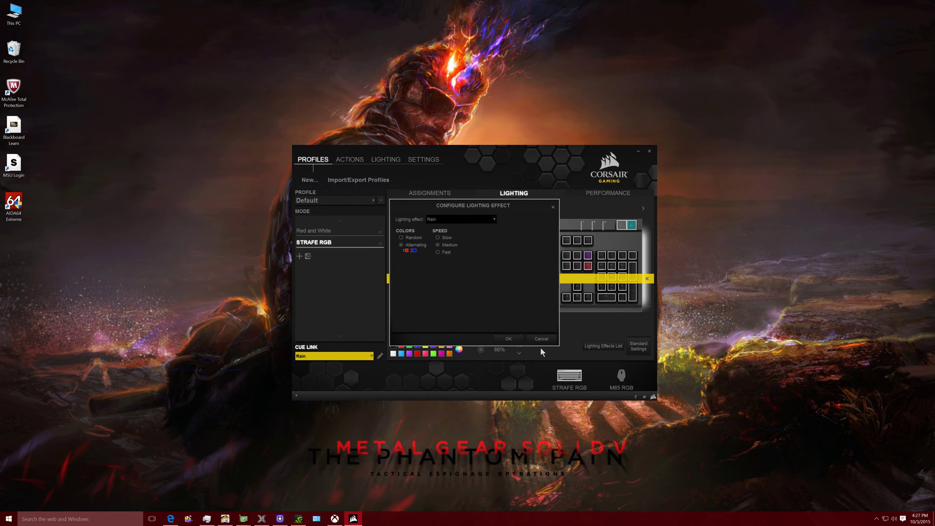
left_click(520, 339)
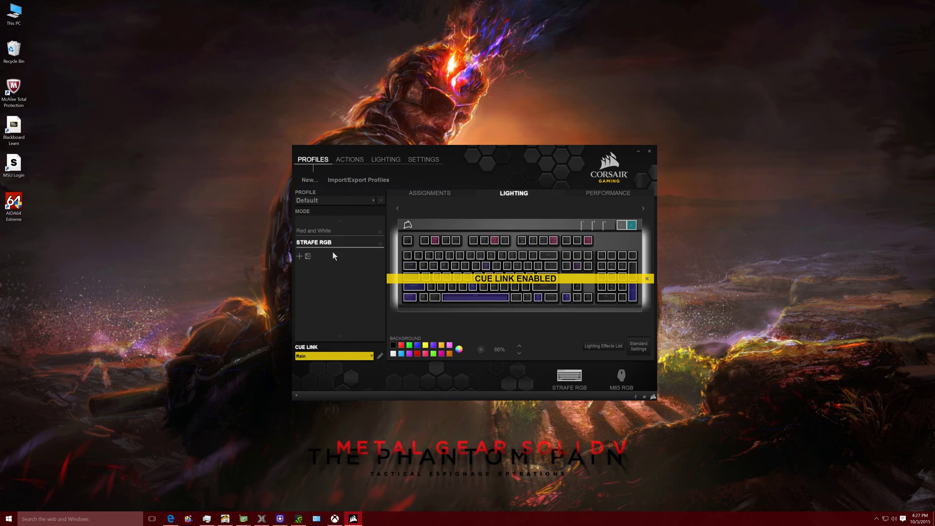
Step: Switch the CUE Link lighting effect to Color Shift and review its colour and speed options
left_click(371, 356)
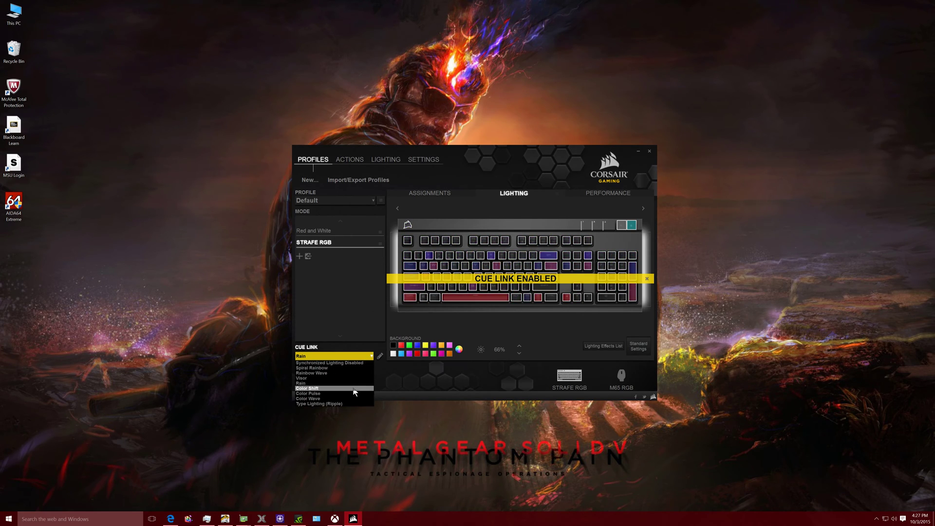
left_click(353, 388)
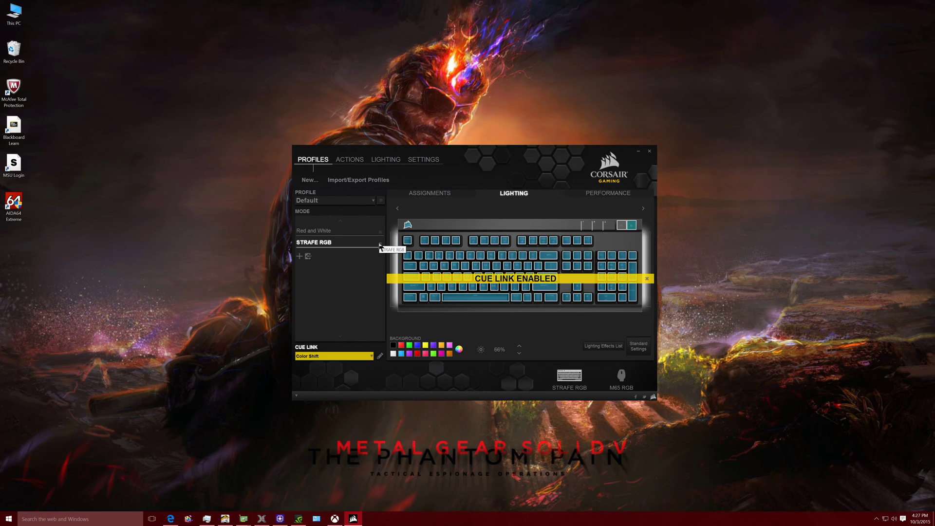
left_click(379, 357)
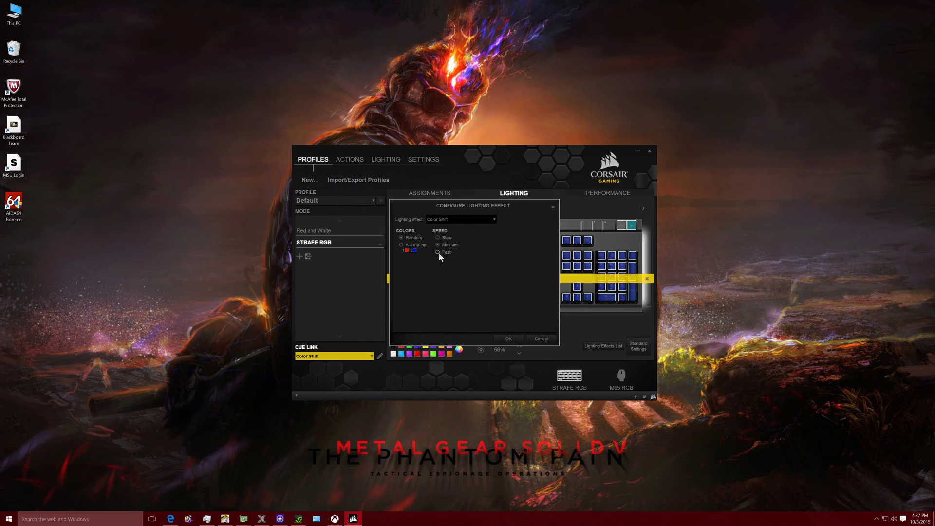
left_click(457, 349)
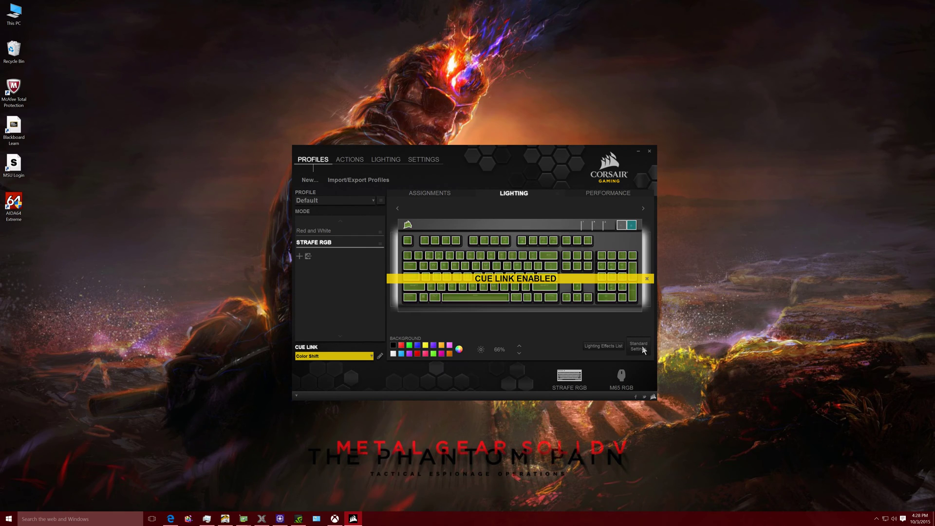
Step: Disable CUE Link synchronized lighting and set the background of all keyboard keys to black
left_click(371, 356)
left_click(352, 362)
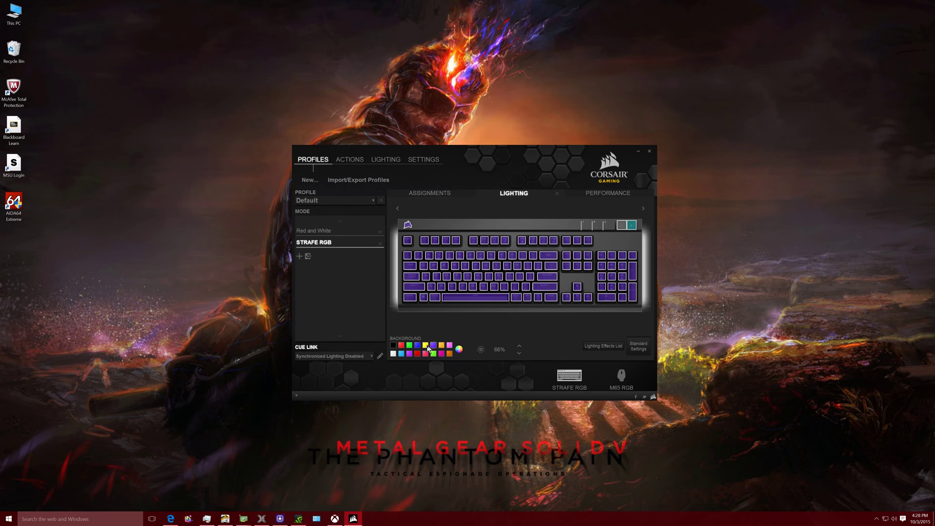
left_click_drag(648, 218, 392, 309)
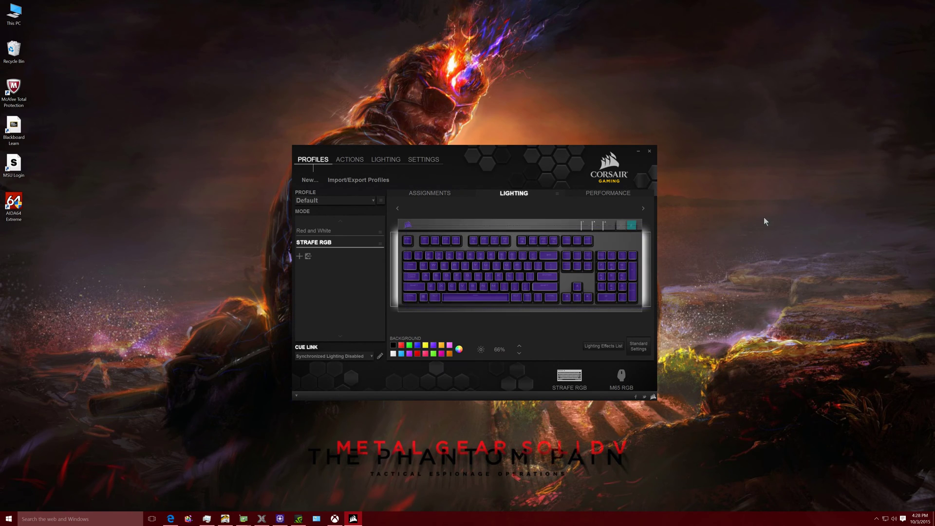
left_click(393, 347)
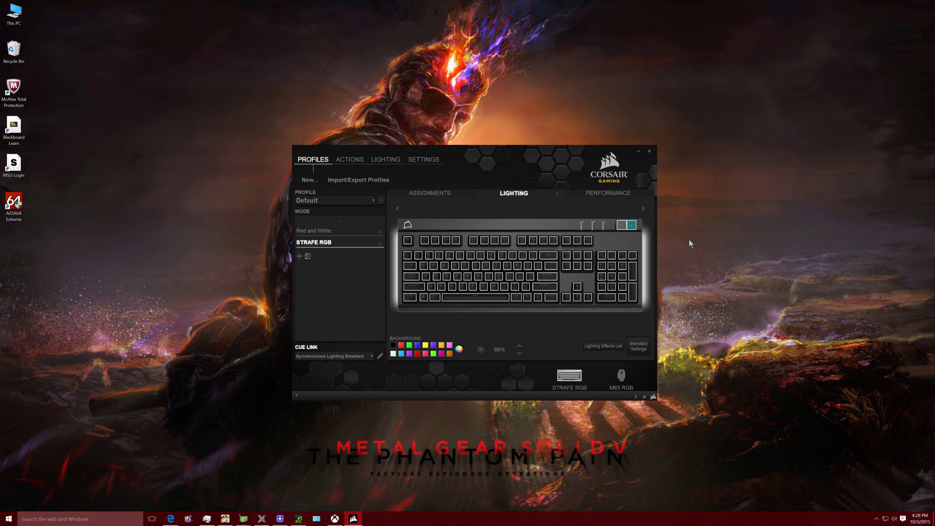
Step: Try red, pink, purple and dark red backgrounds on all keys, finishing with bright red
left_click(401, 345)
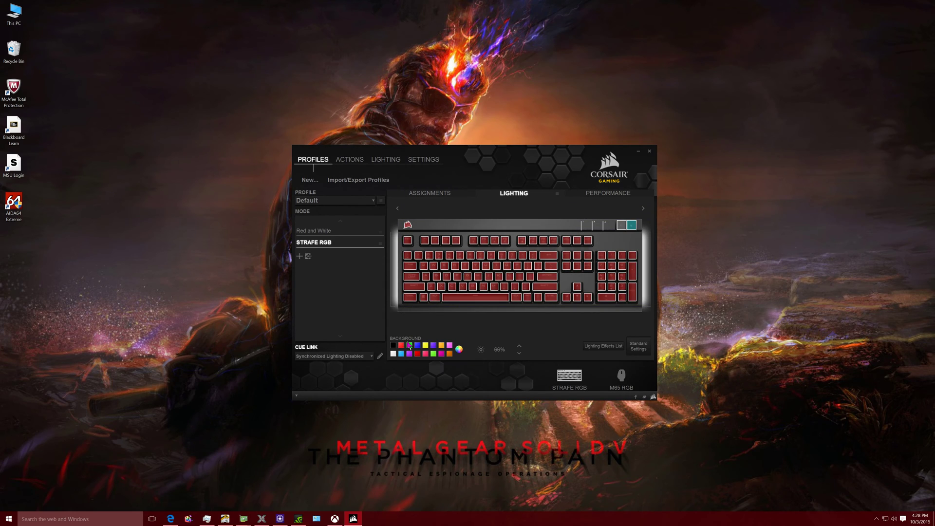
left_click(451, 344)
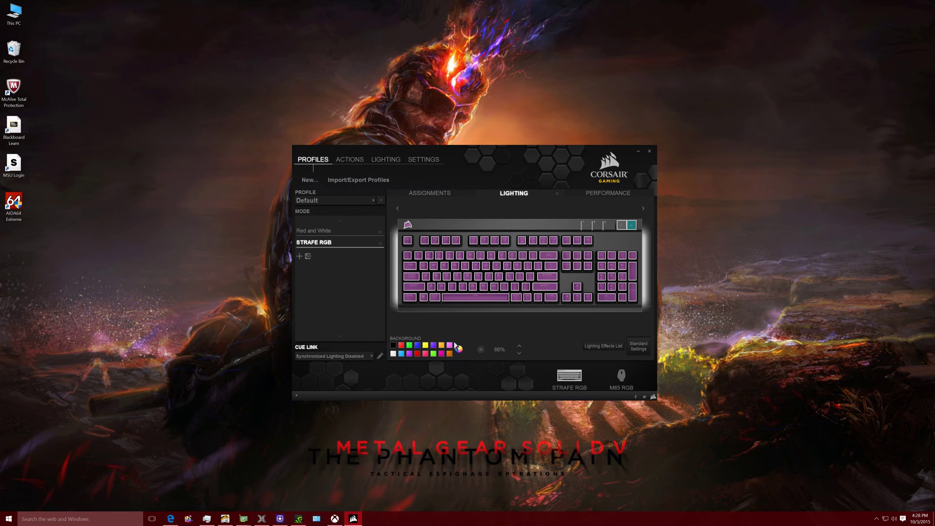
left_click(410, 353)
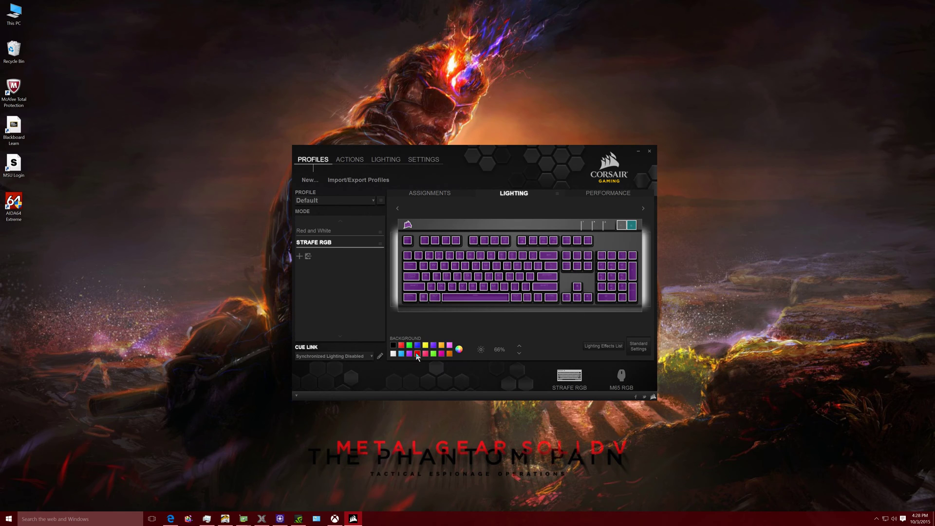
left_click(417, 354)
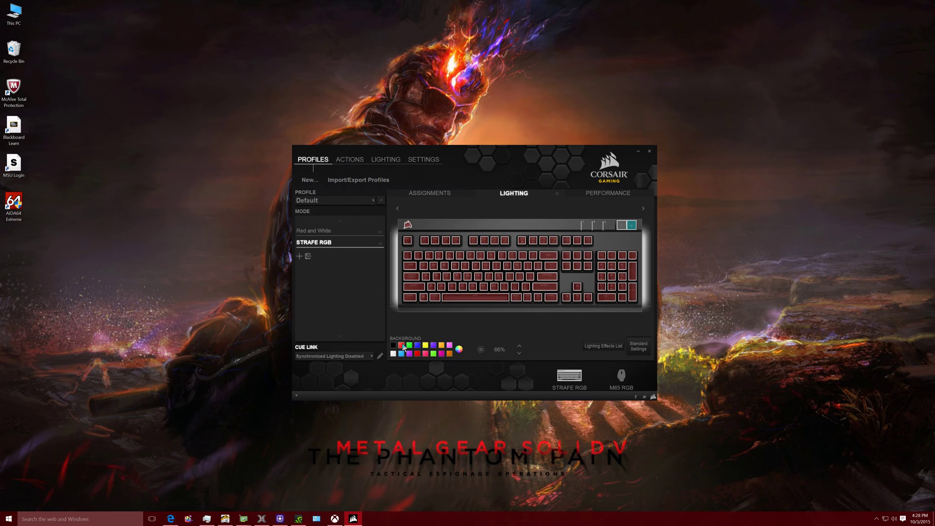
left_click(402, 346)
left_click(417, 354)
left_click(401, 345)
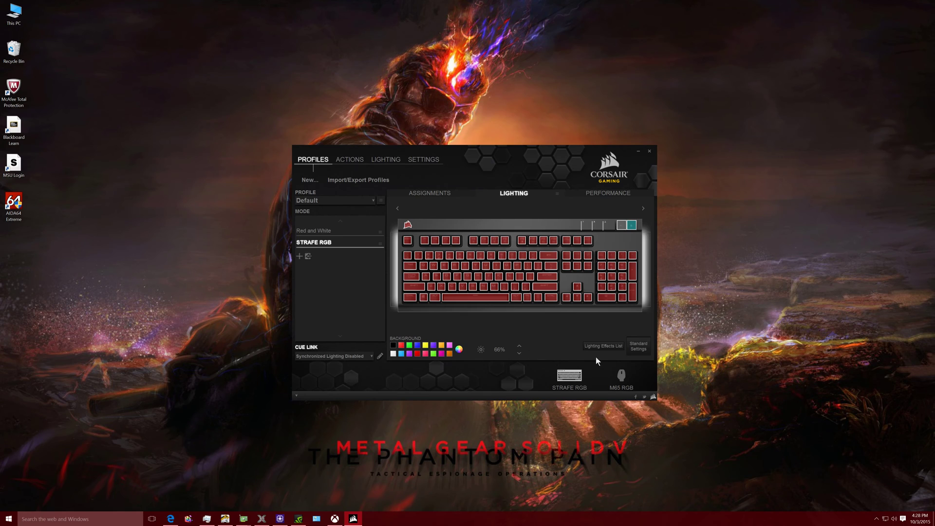
Step: Look through the key assignments, the profile choices, the saved actions and the saved lighting effects
left_click(448, 195)
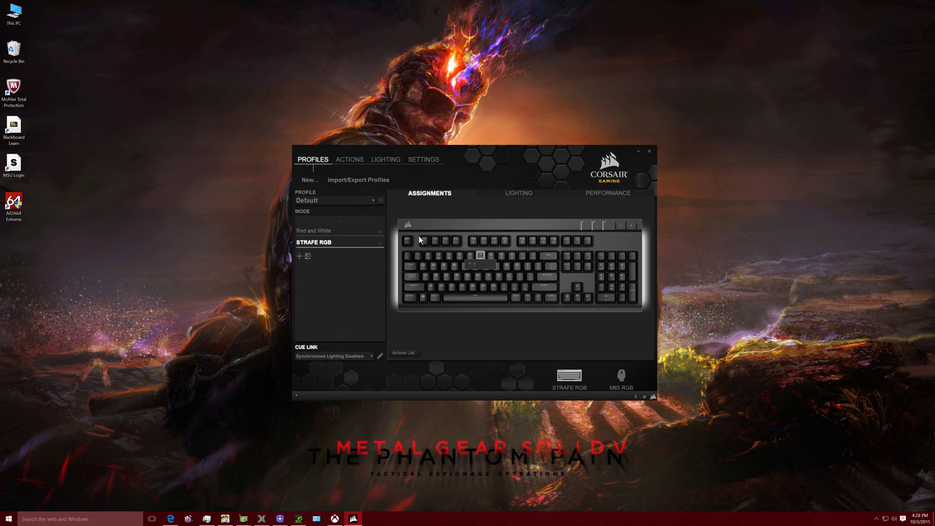
left_click(373, 201)
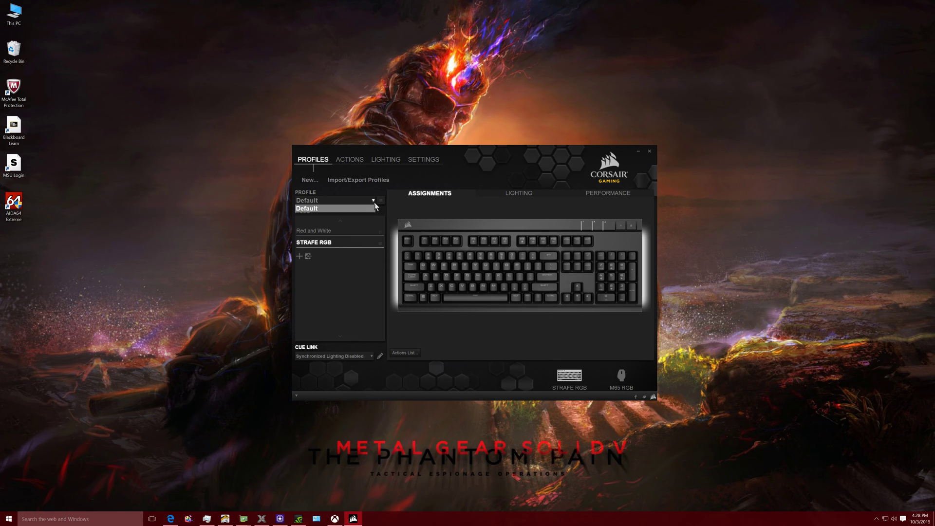
left_click(350, 158)
left_click(385, 160)
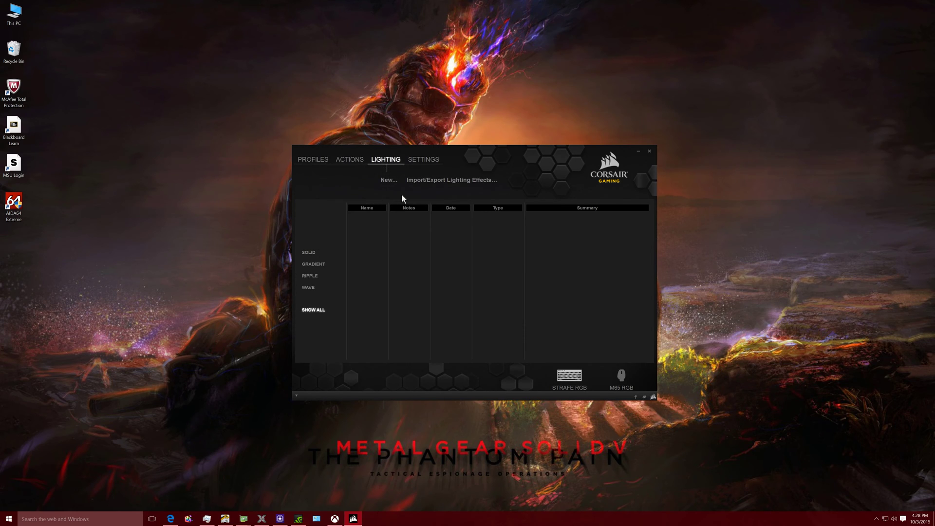
Step: Review the program settings, including the media player behavior choices and the macro recording options
left_click(430, 162)
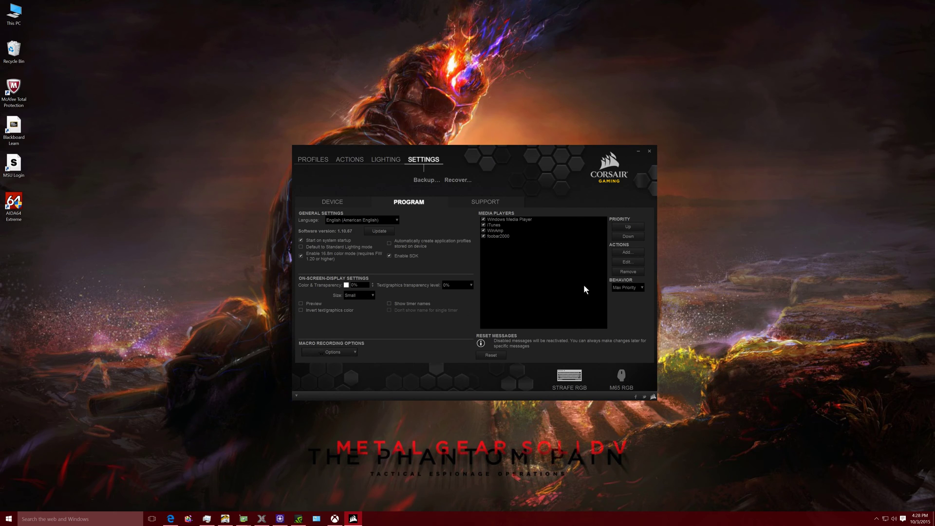
left_click(630, 288)
left_click(628, 293)
left_click(355, 352)
left_click(389, 352)
Step: Review the device settings and the polling rate choices for the STRAFE RGB keyboard
left_click(342, 203)
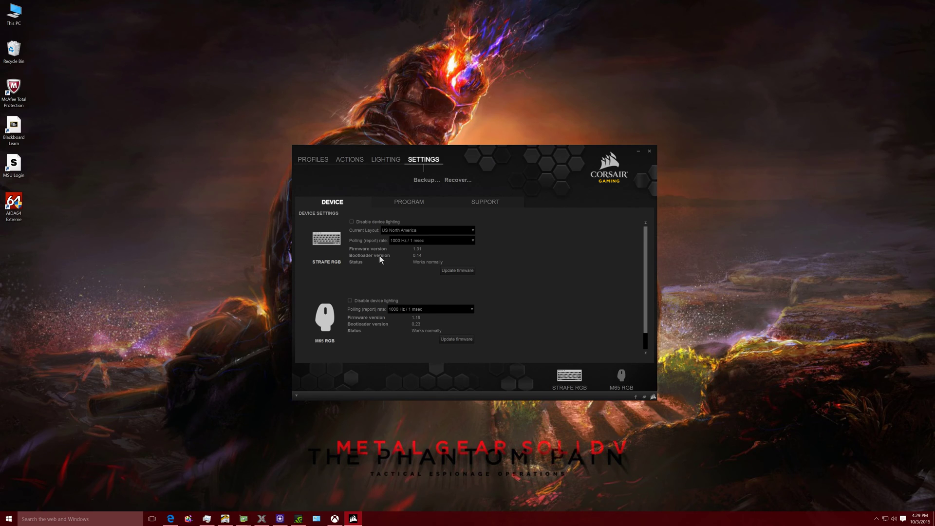
left_click(402, 241)
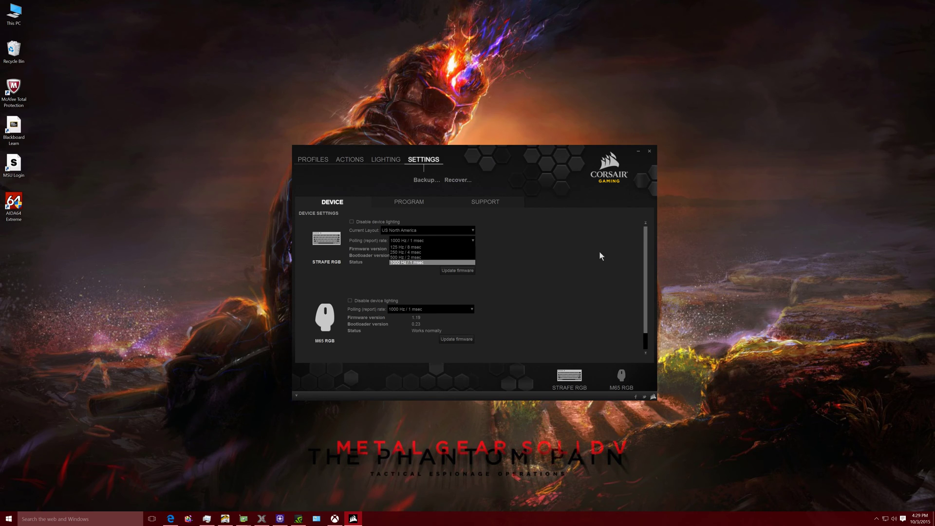
left_click(571, 258)
left_click(428, 244)
left_click(535, 250)
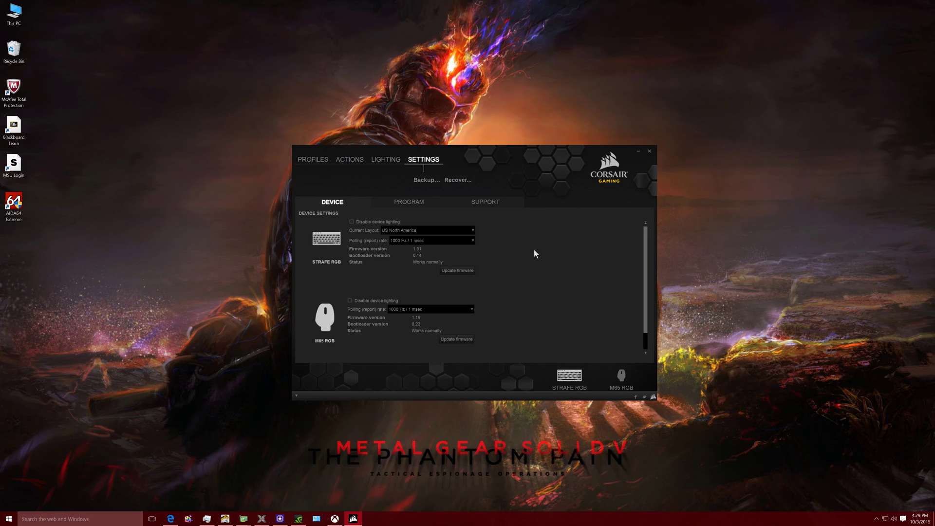
Step: Try to update the STRAFE RGB keyboard's firmware without selecting an image file, and close the firmware update
left_click(451, 270)
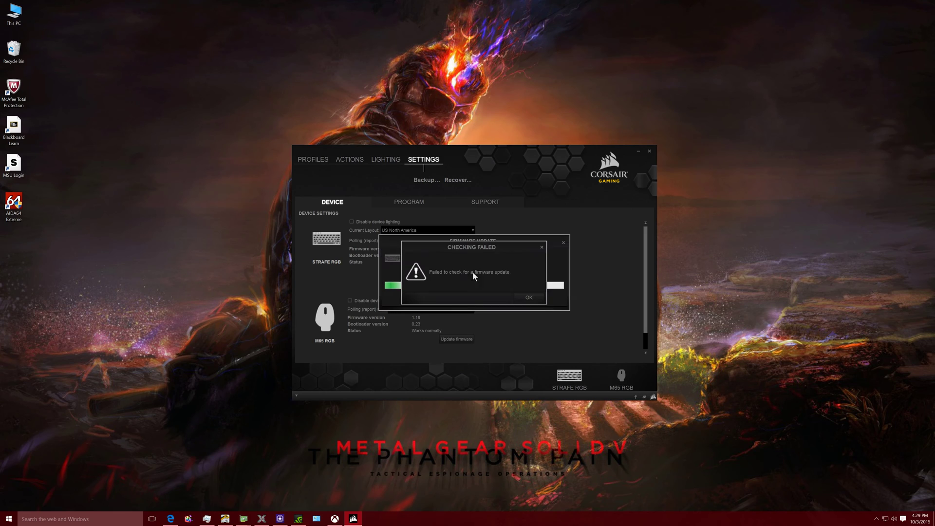
left_click(529, 298)
left_click(553, 304)
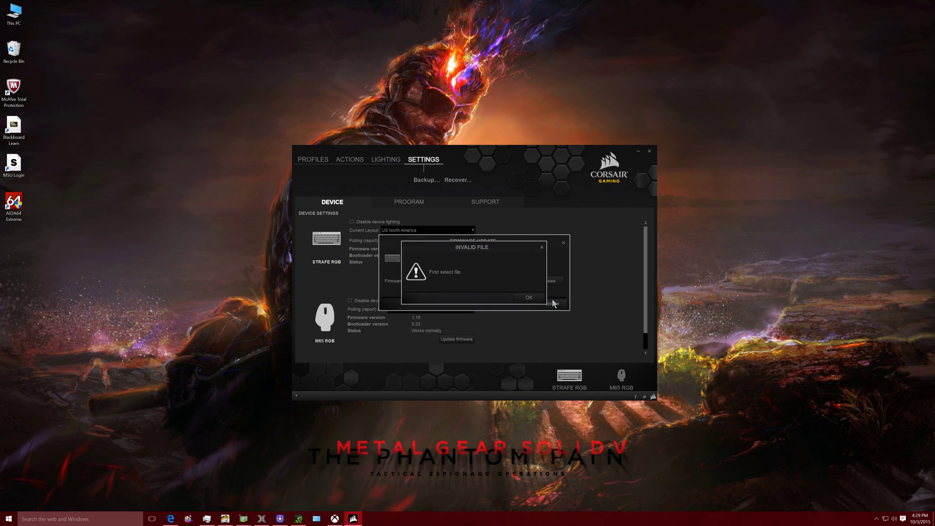
left_click(529, 298)
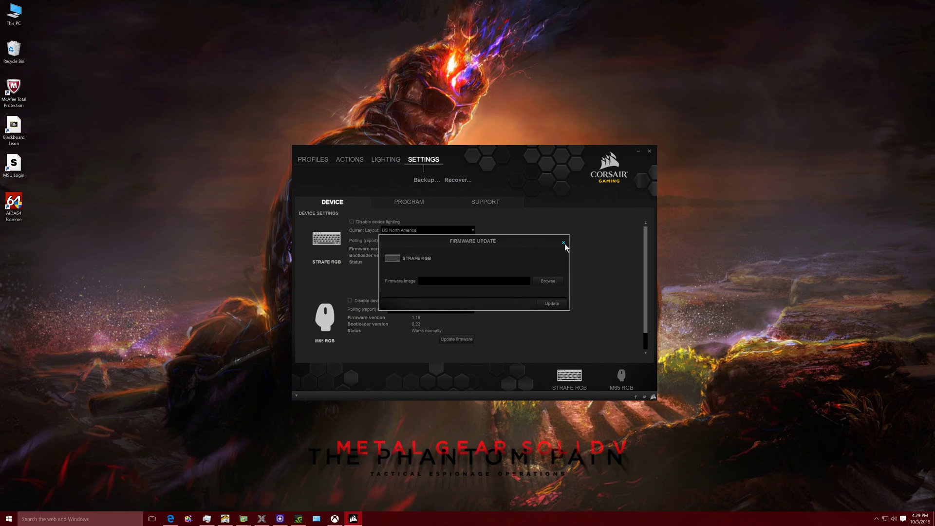
left_click(563, 243)
Step: Review the keyboard lock options in the profile's performance settings and return to its lighting settings
left_click(336, 162)
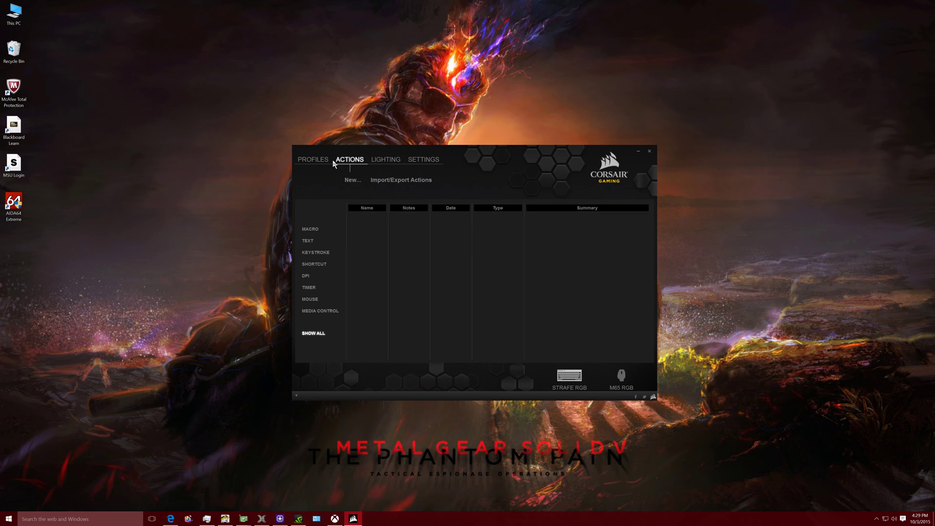
left_click(306, 160)
left_click(524, 193)
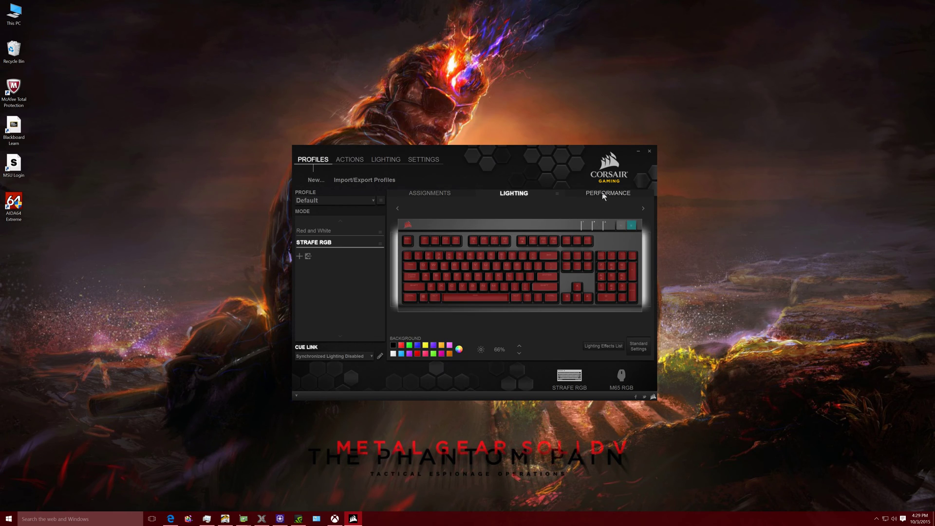
left_click(602, 193)
left_click(519, 193)
left_click(594, 193)
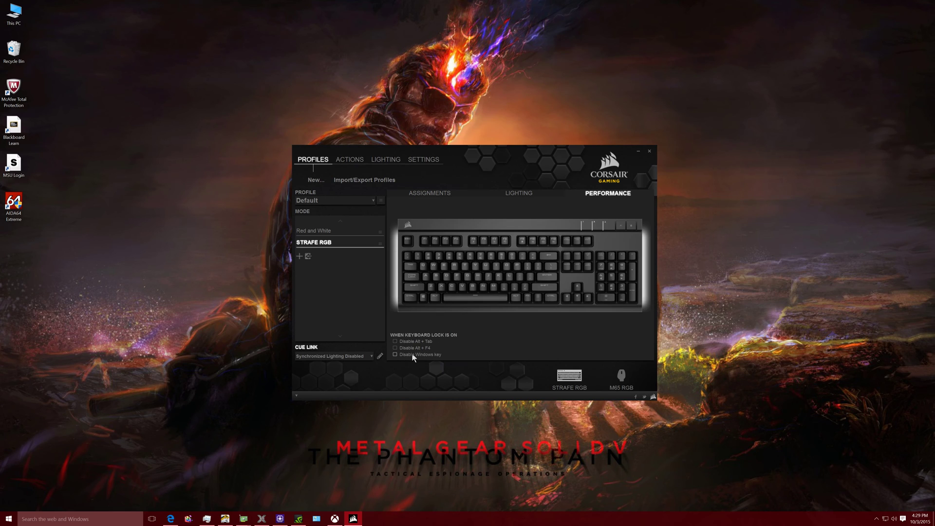
left_click(522, 193)
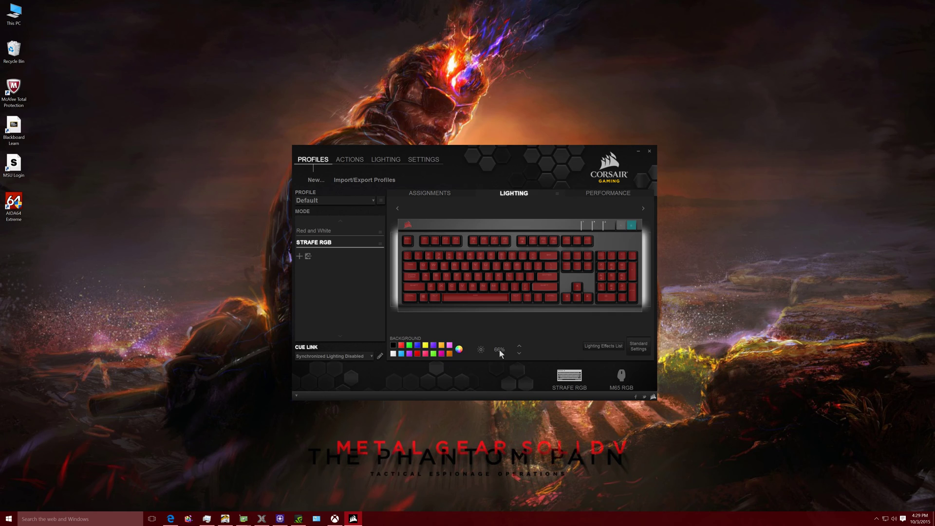
Step: Compare the standard and advanced lighting settings and view the option for cloning lighting to other modes
left_click(636, 347)
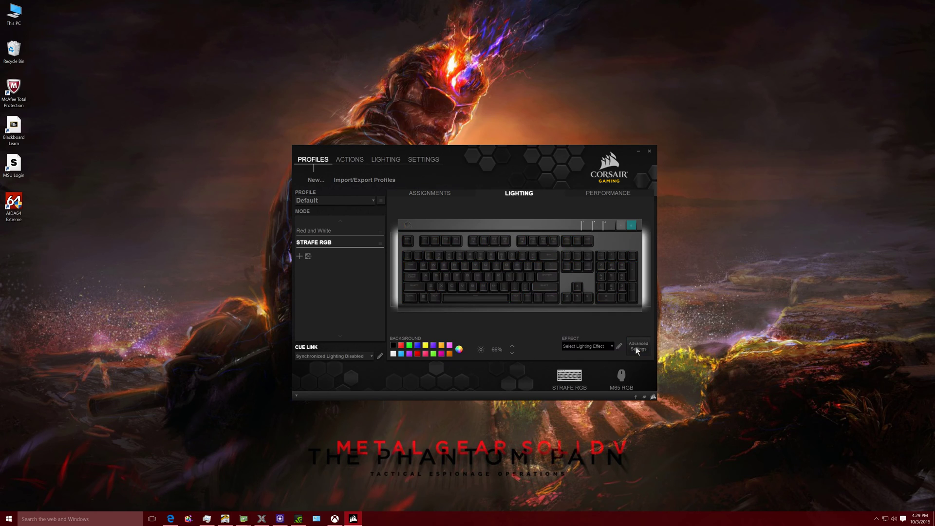
left_click(636, 347)
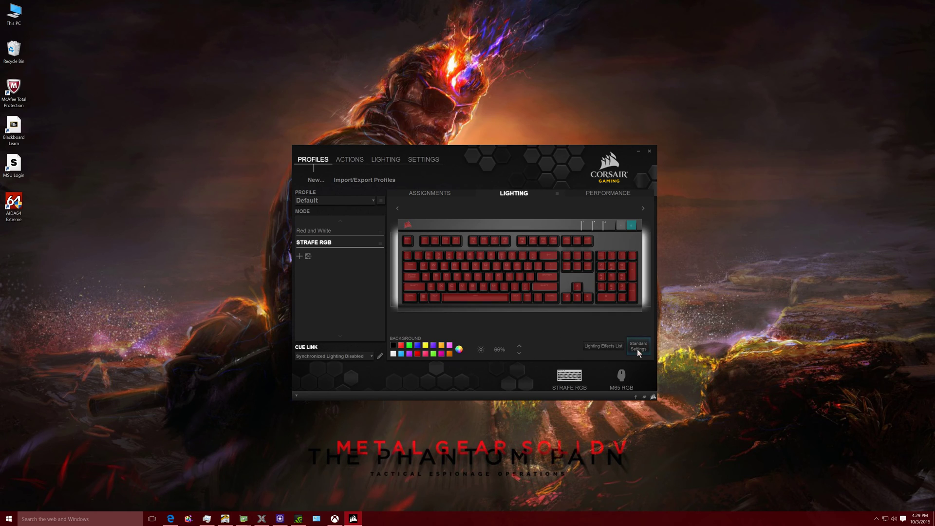
left_click(637, 348)
left_click(637, 348)
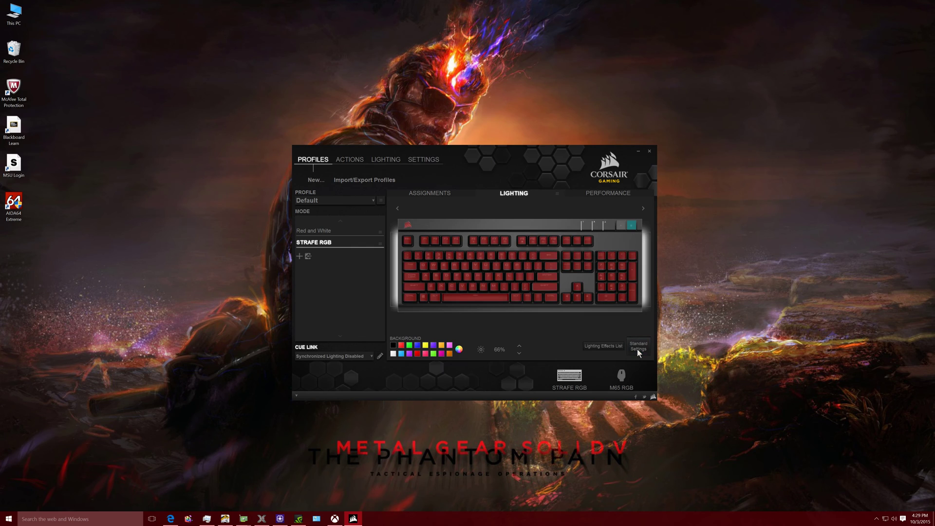
left_click(555, 194)
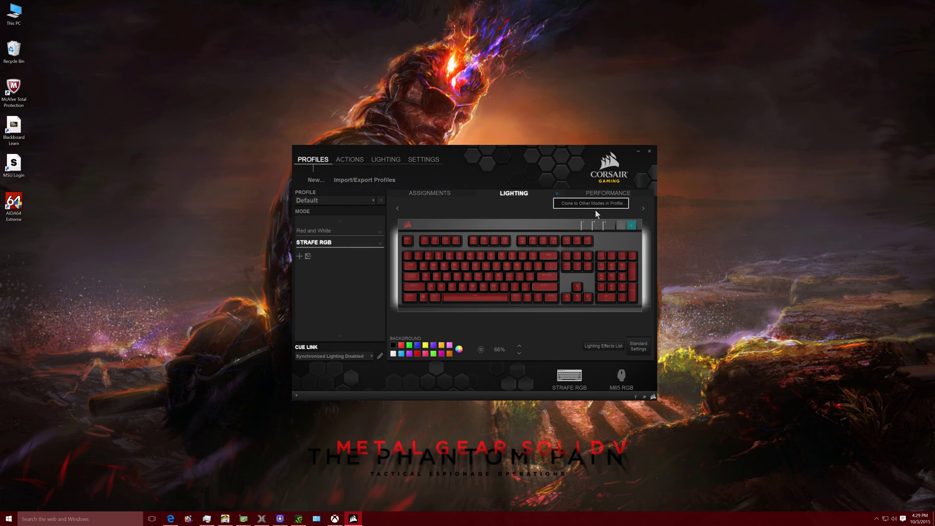
left_click(633, 335)
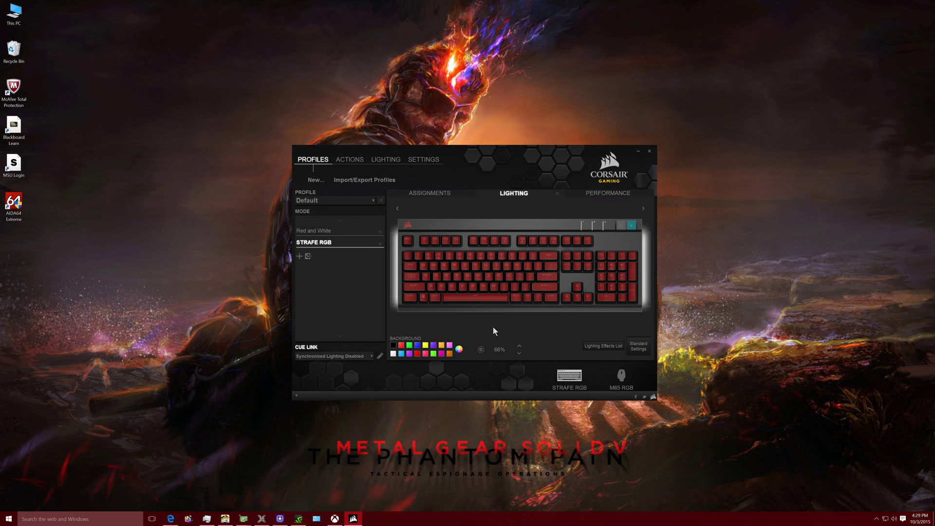
Step: Alternate between the Red and White and STRAFE RGB modes, finishing on Red and White
left_click(334, 232)
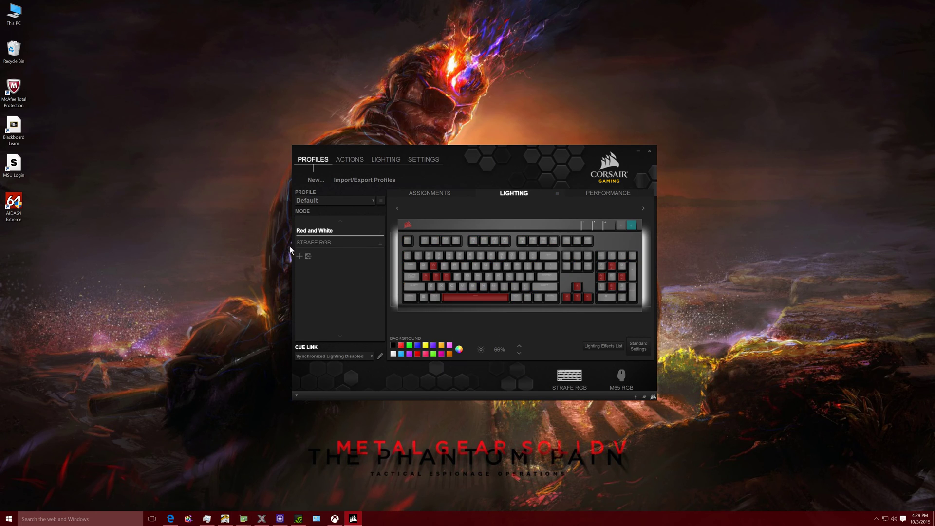
left_click(320, 243)
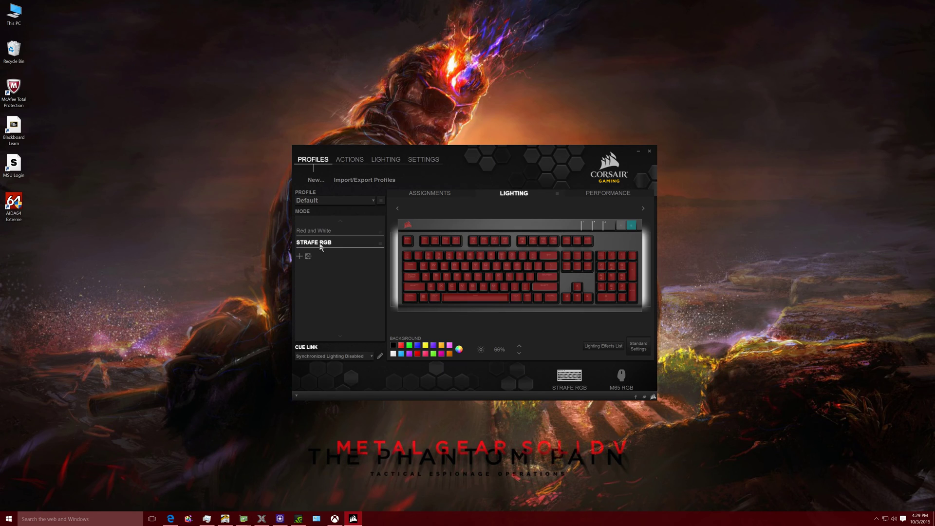
left_click(325, 237)
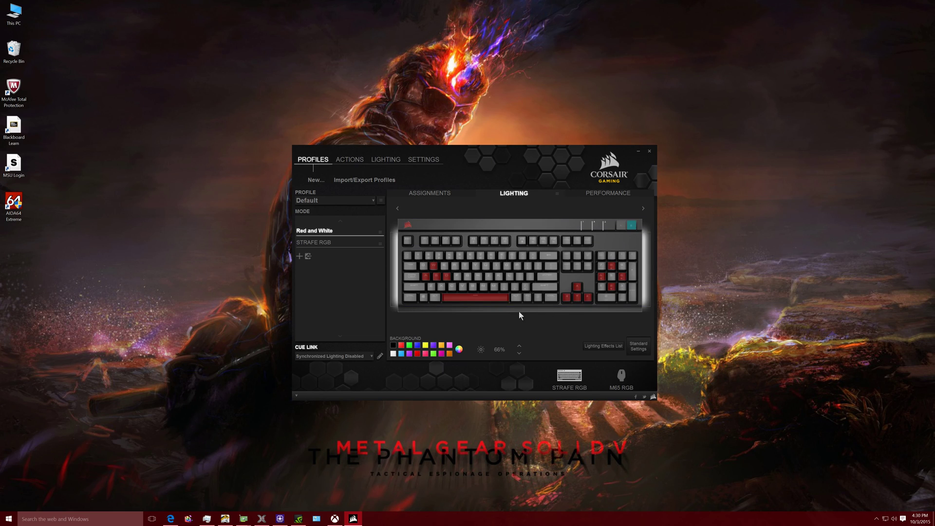
Step: Try violet, green and light blue on individual home-row keys in the Red and White mode, finishing with white
left_click(488, 276)
left_click(431, 347)
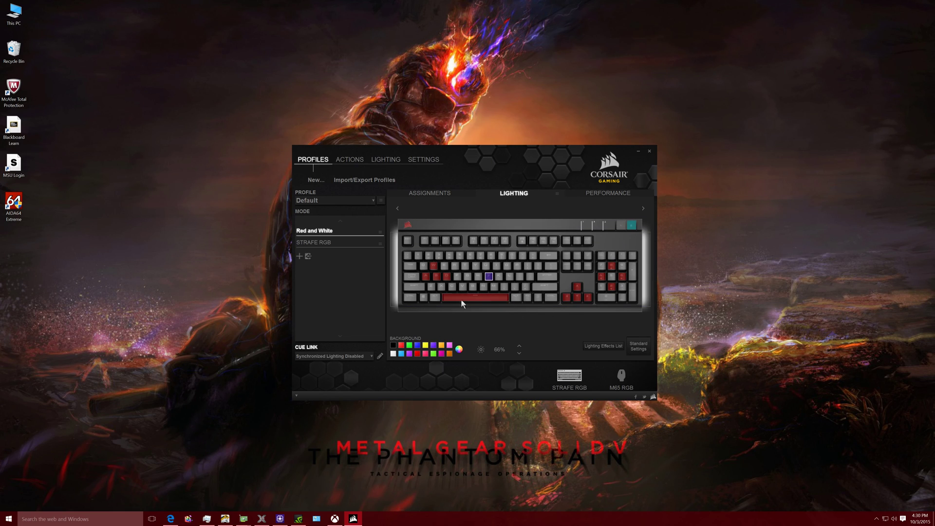
left_click(438, 277)
left_click(410, 346)
left_click(401, 354)
key("h")
left_click(393, 353)
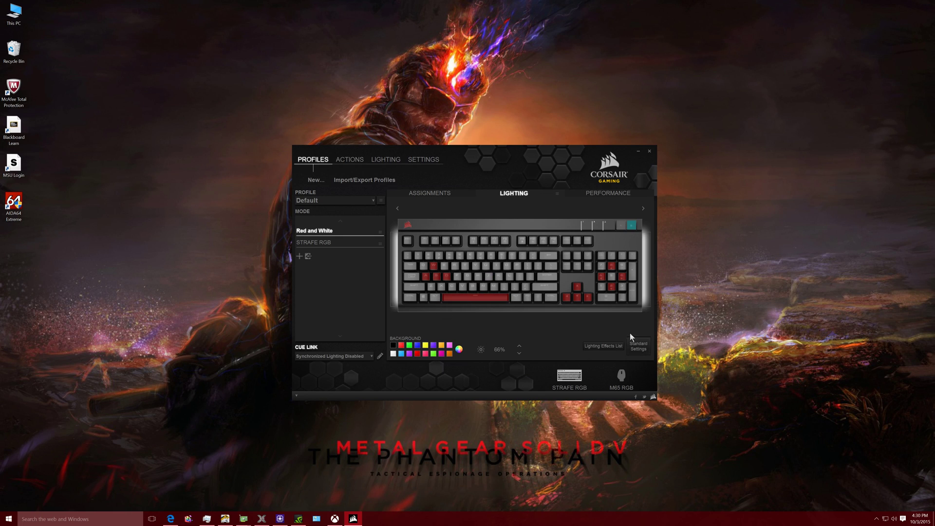